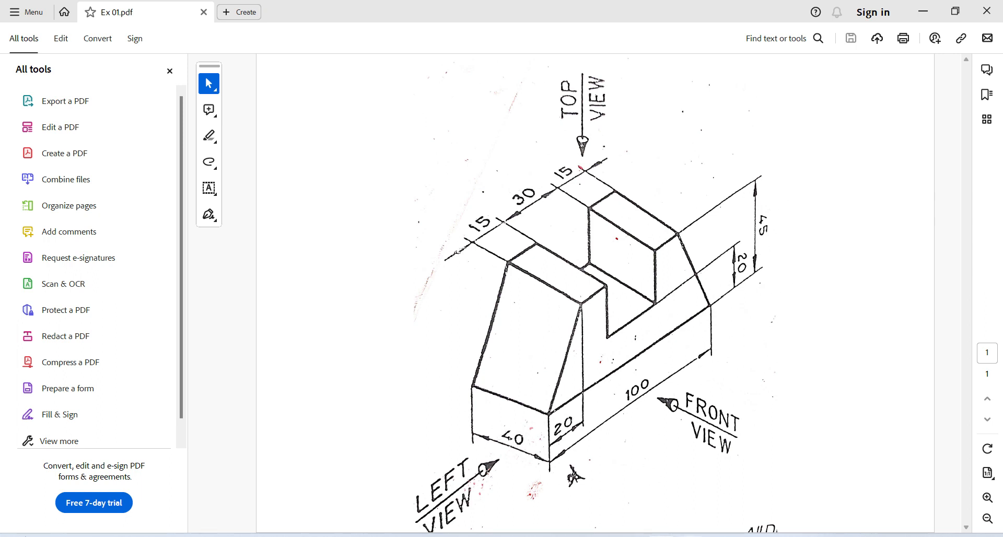
Step: Switch to SOLIDWORKS and create a new part document with its units set to MMGS (millimeter, gram, second)
key("alt+Tab")
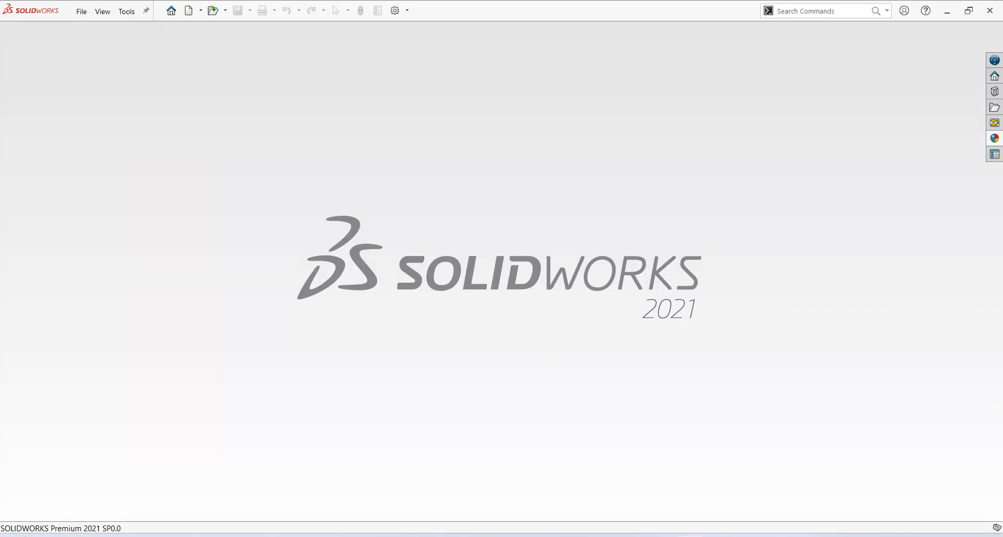
left_click(81, 12)
left_click(96, 30)
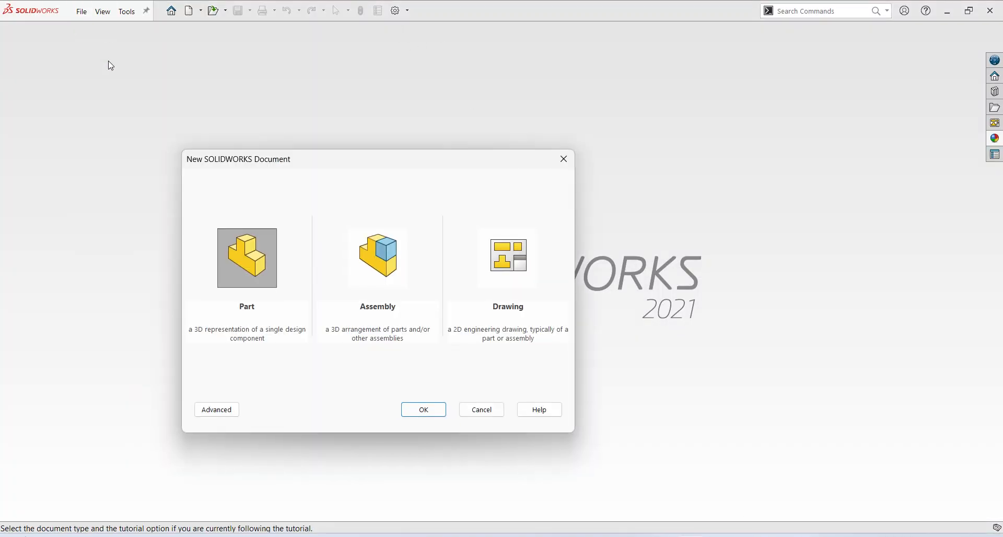
left_click(263, 270)
left_click(423, 409)
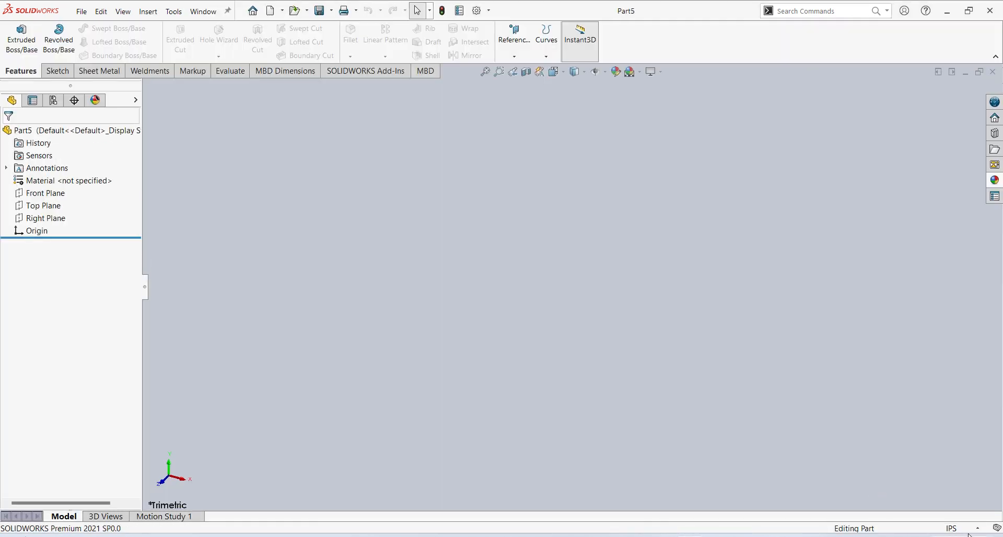
left_click(972, 529)
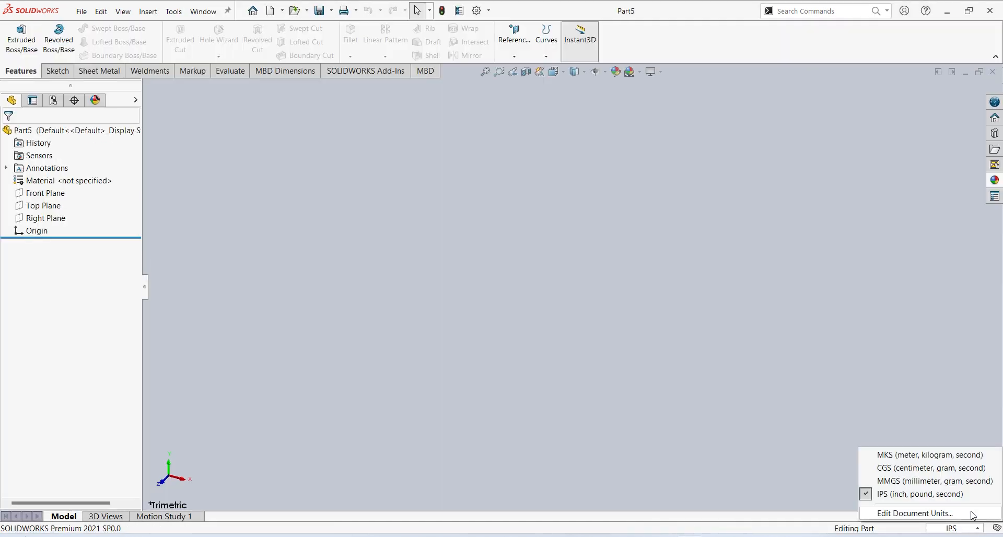
left_click(947, 482)
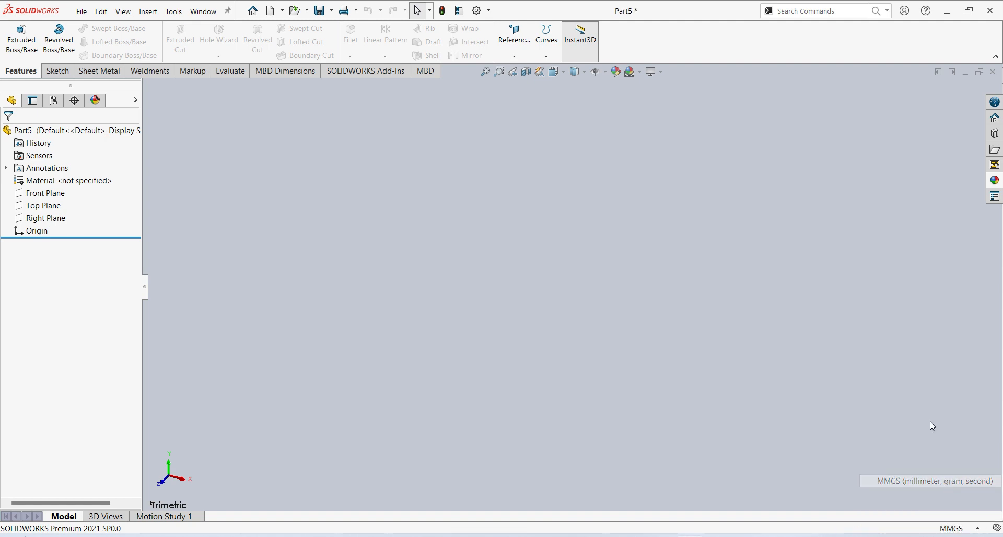
Step: Start an Extruded Boss/Base sketch on the Front Plane and flip the normal view so the plane is seen from the back
left_click(19, 36)
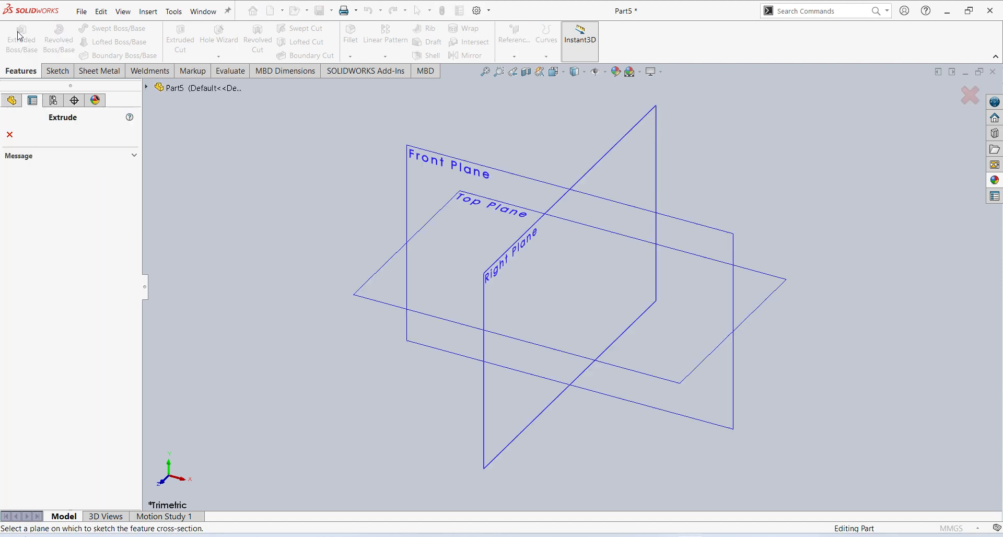
left_click(479, 171)
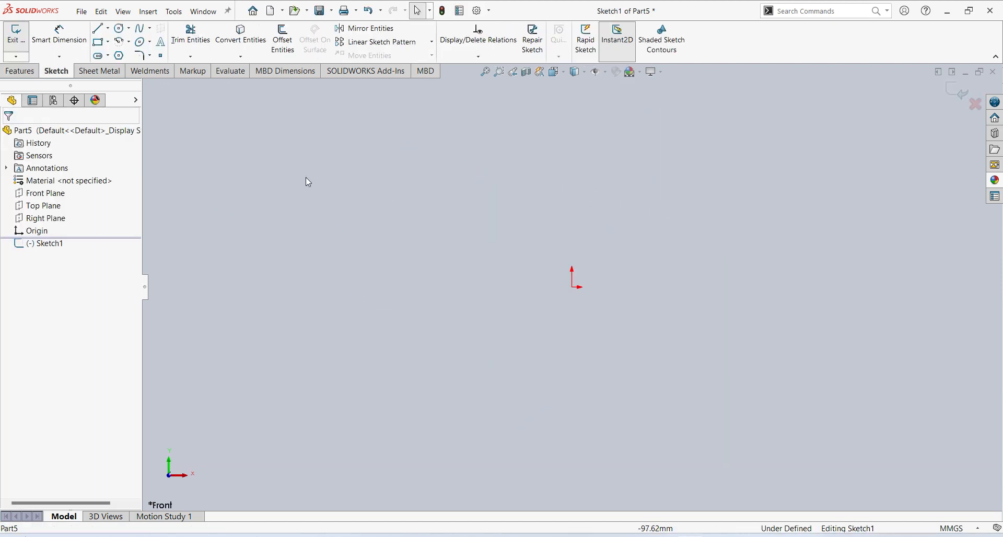
left_click(49, 244)
left_click(82, 230)
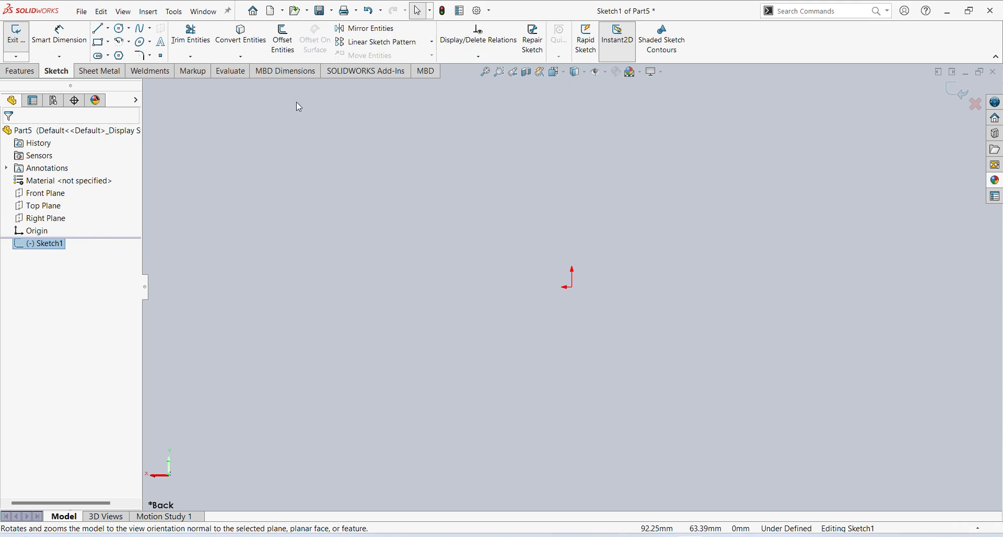
Step: Sketch a closed trapezoid with lines starting at the origin, with slanted sides and a horizontal base about 146 mm long
left_click(98, 28)
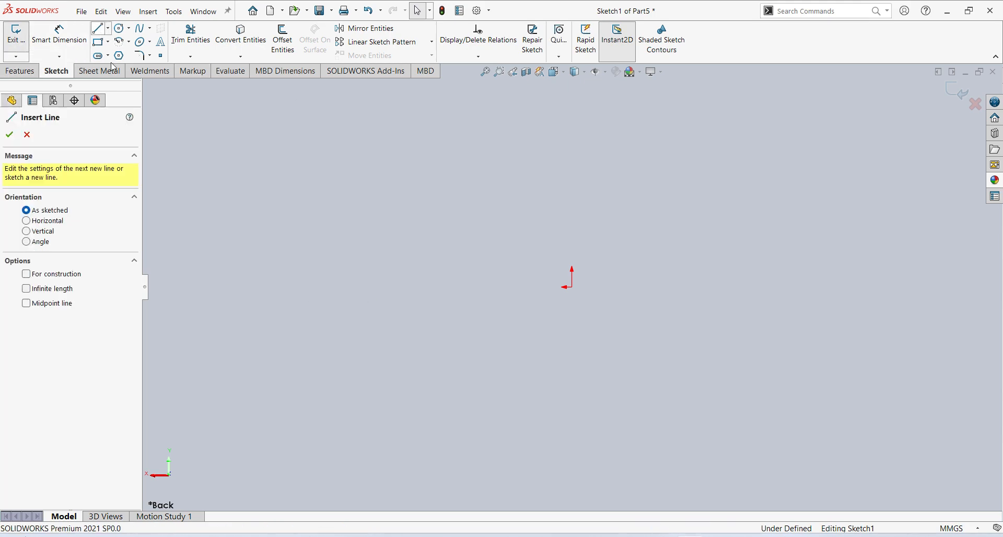
left_click(573, 288)
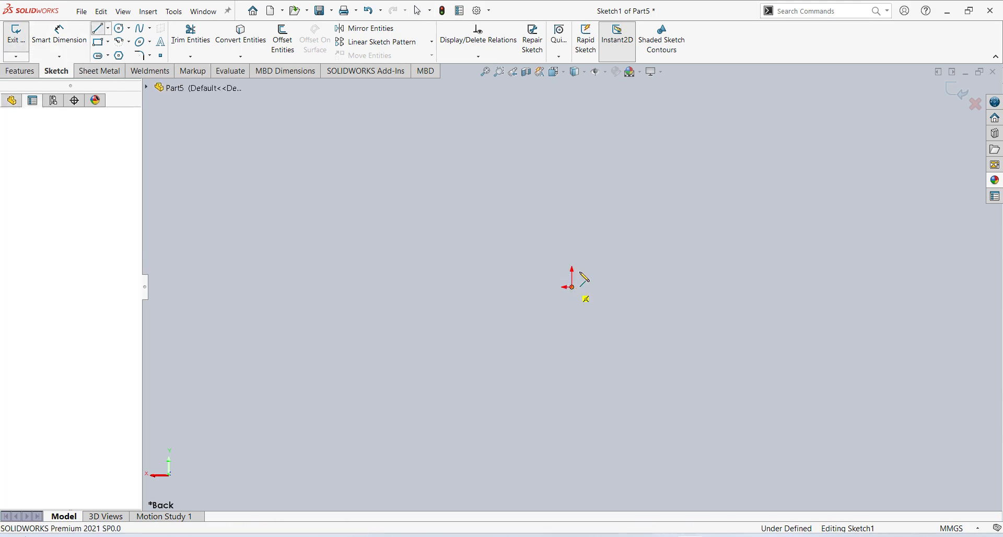
left_click(644, 143)
left_click(898, 138)
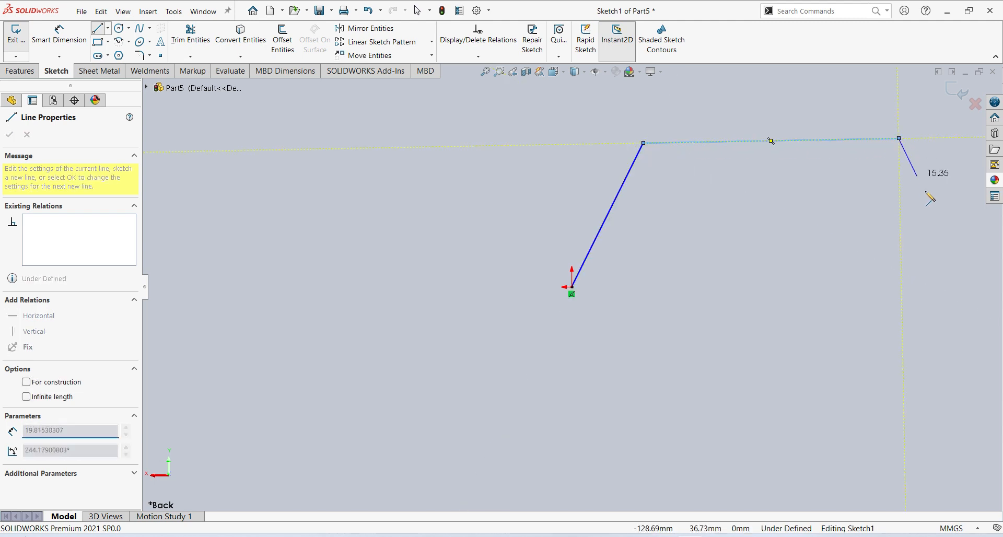
left_click(970, 287)
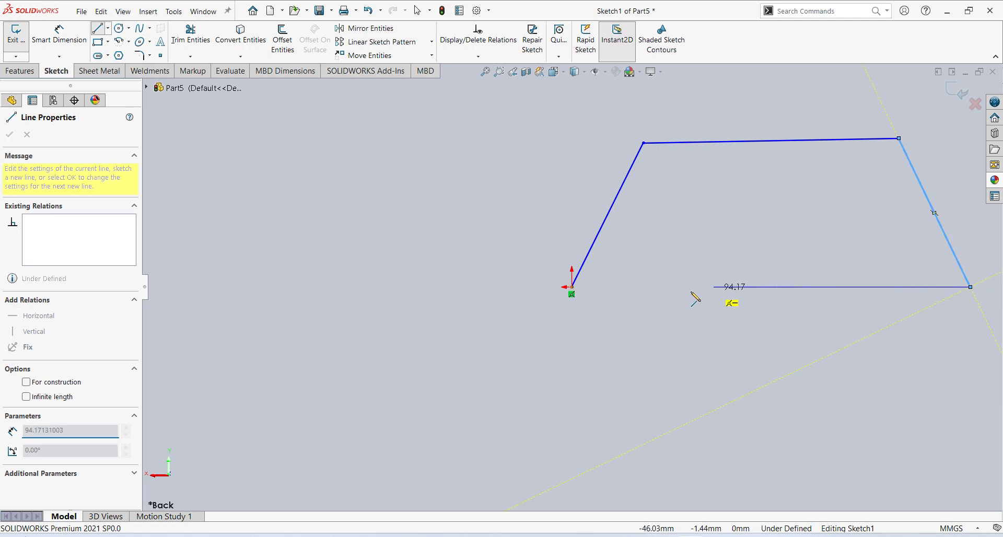
left_click(572, 287)
Step: Dimension the trapezoid's base line to 100 mm
left_click(59, 34)
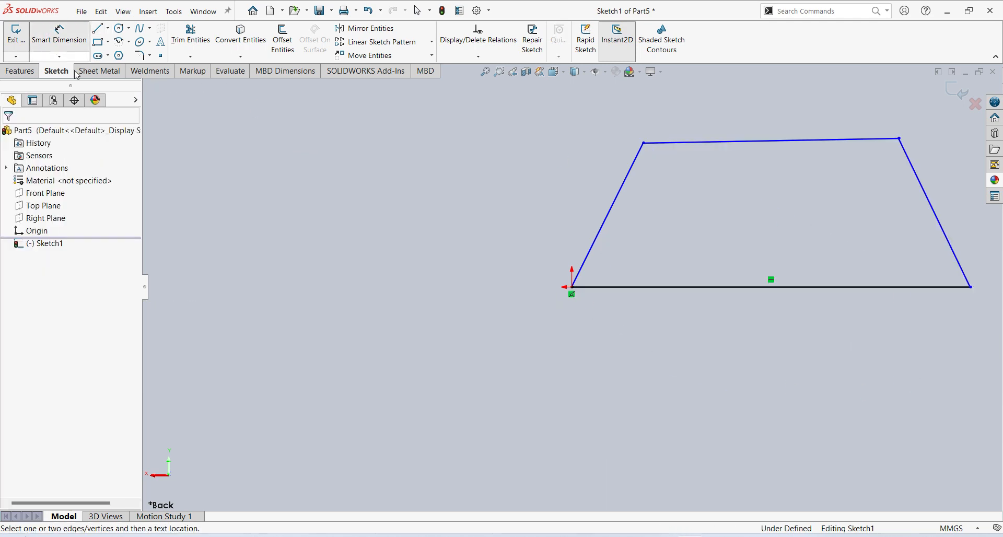
left_click(682, 288)
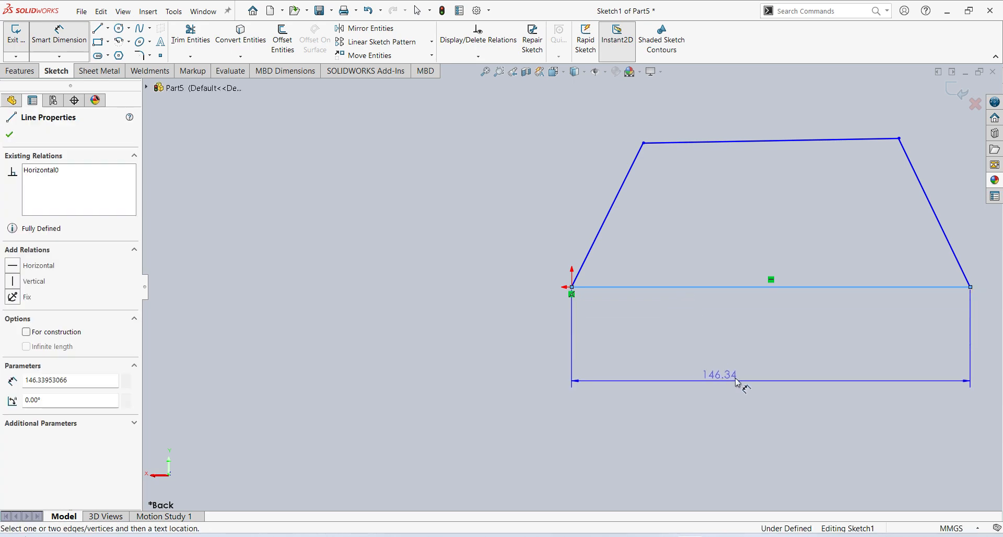
left_click(748, 351)
type("100")
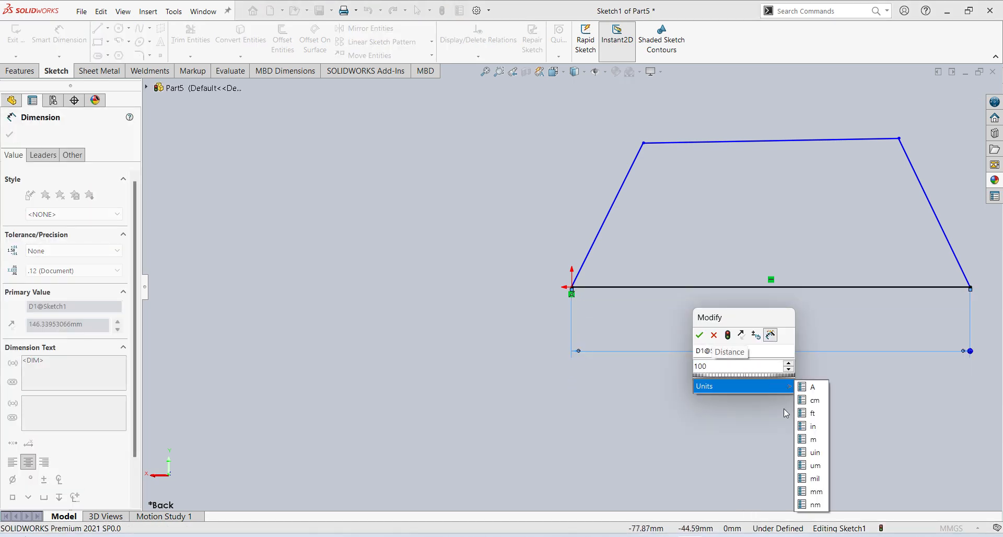
key("Return")
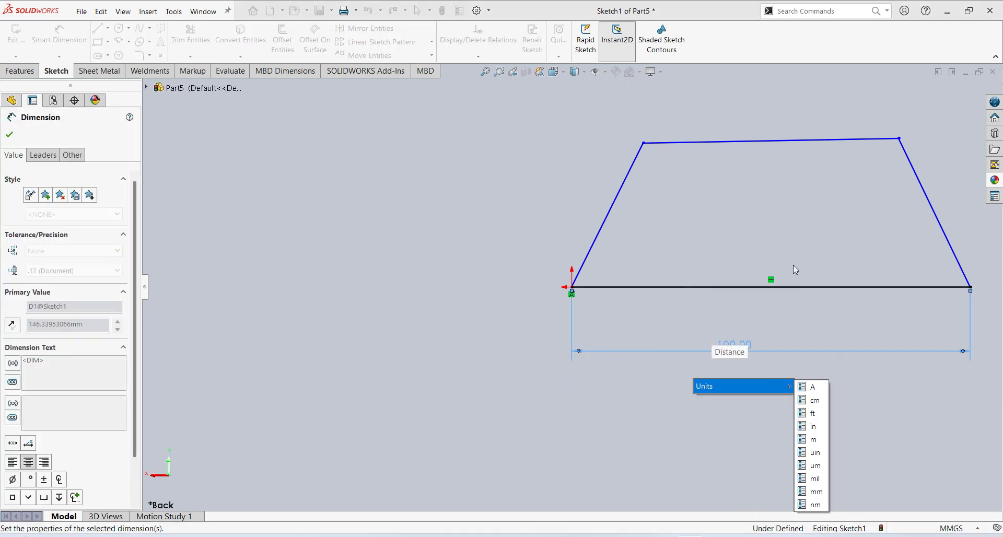
Step: Add a 45 mm vertical dimension to the slanted line that starts at the origin
left_click(599, 240)
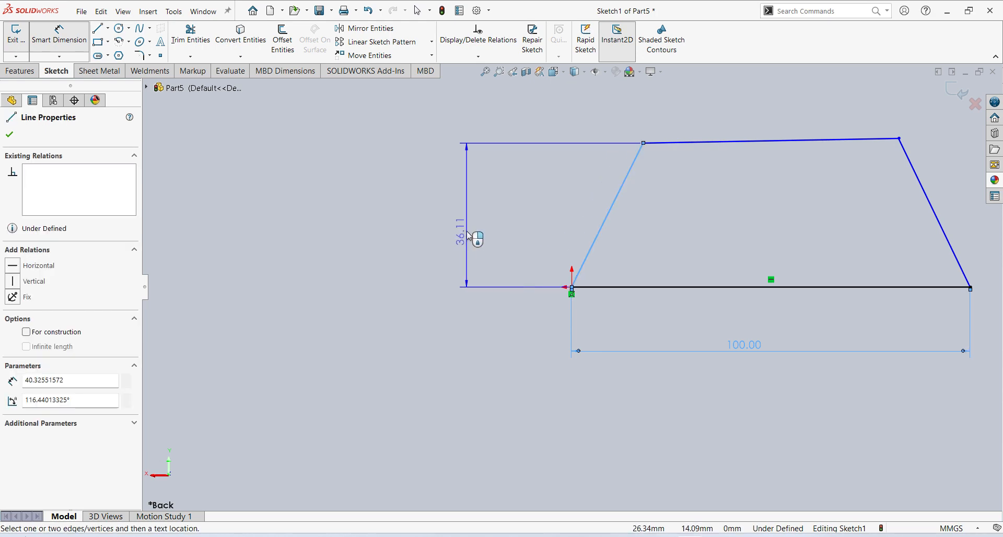
left_click(471, 261)
type("45")
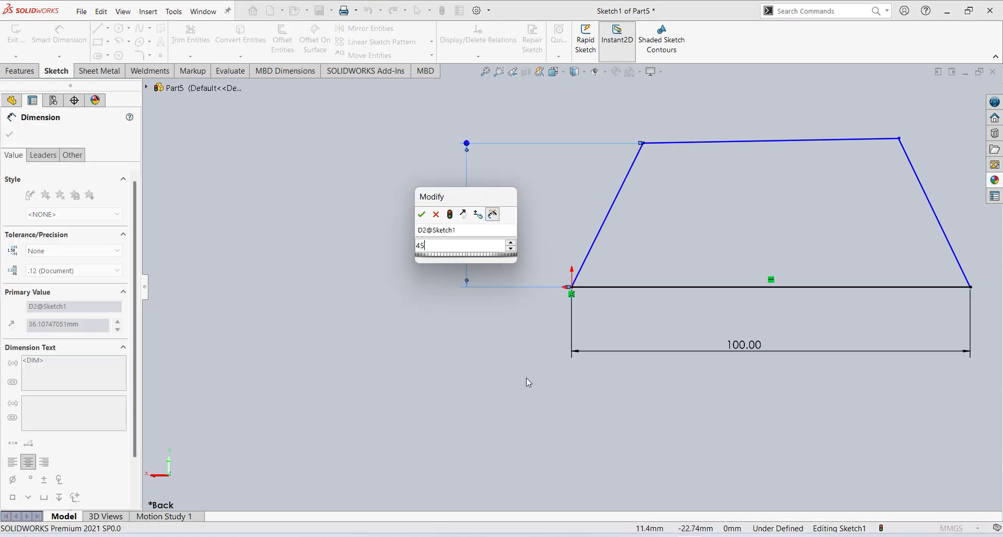
key("Return")
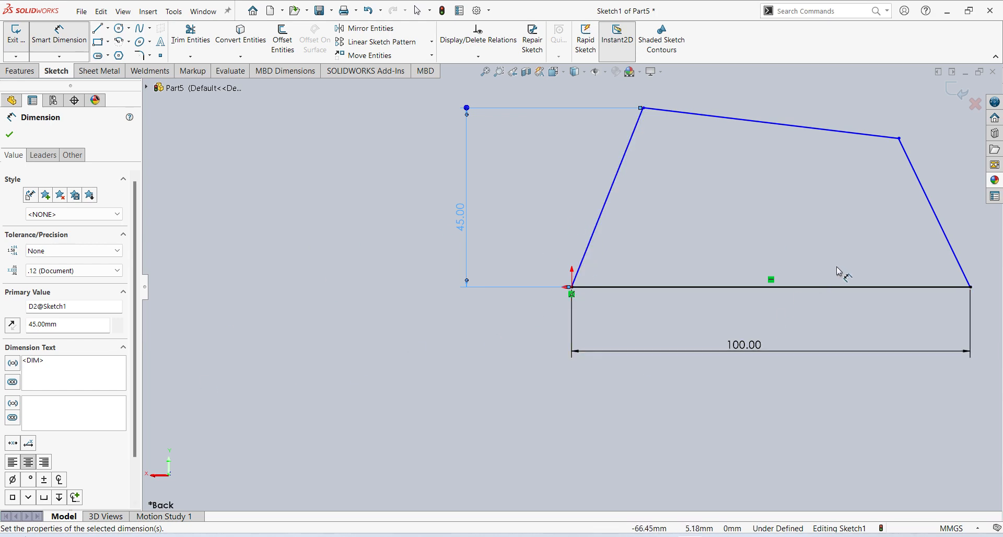
key("Escape")
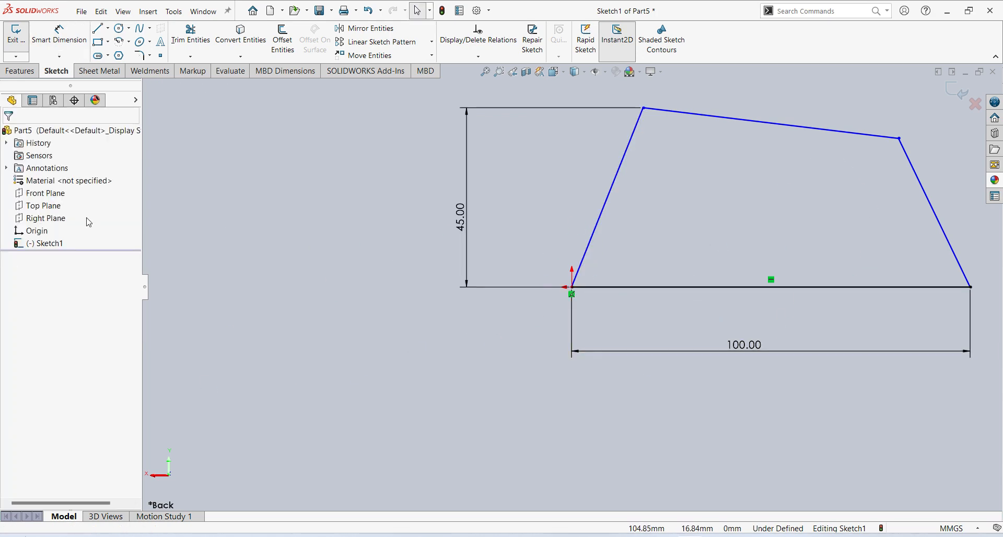
Step: Apply a Horizontal relation to the trapezoid's upper line
left_click(730, 118)
left_click(15, 268)
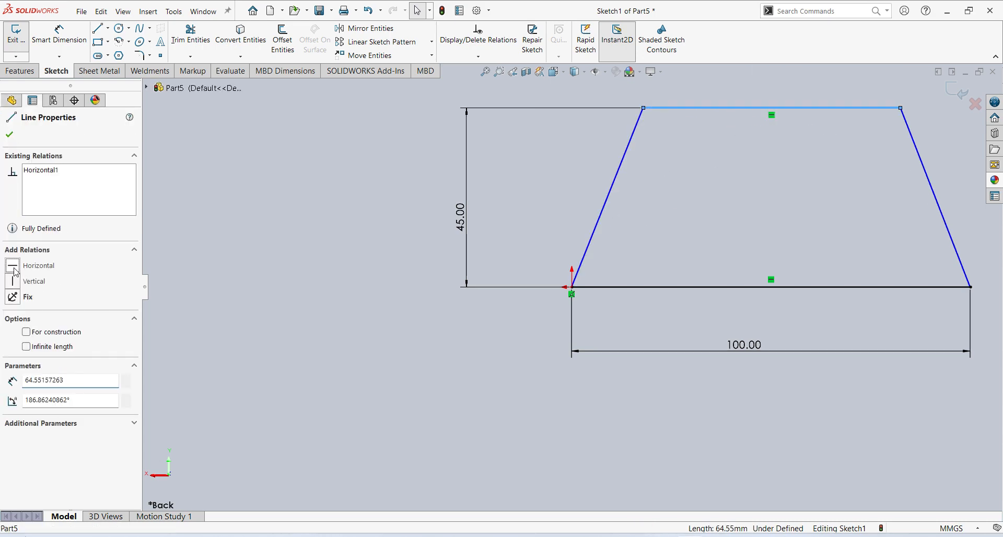
left_click(339, 309)
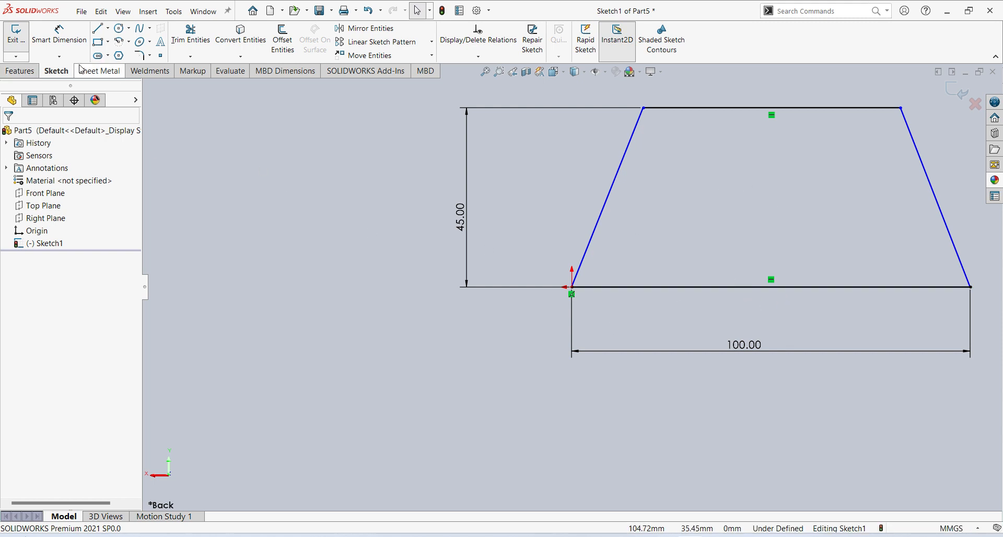
Step: Check the reference drawing in the PDF, then dimension the trapezoid's upper line to 60 mm
left_click(59, 34)
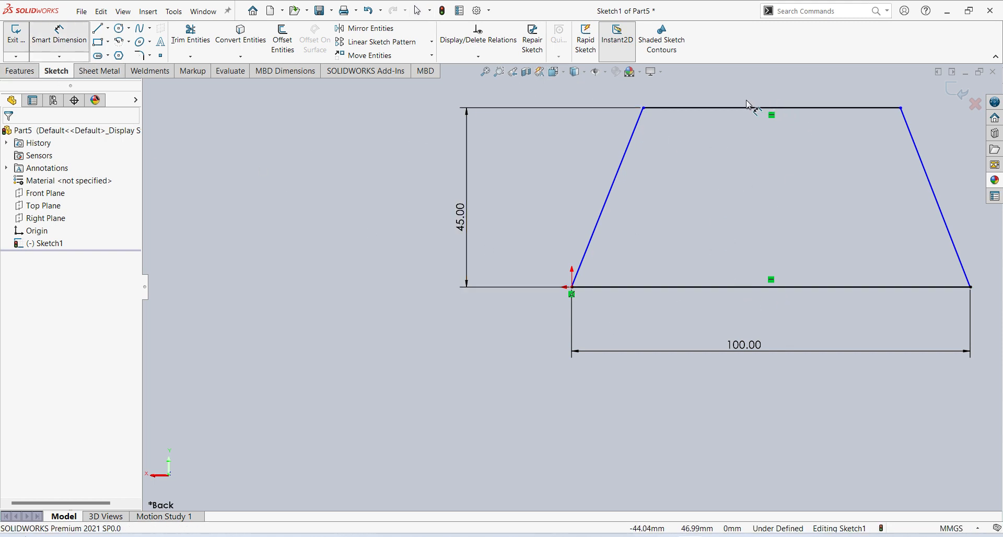
key("alt+Tab")
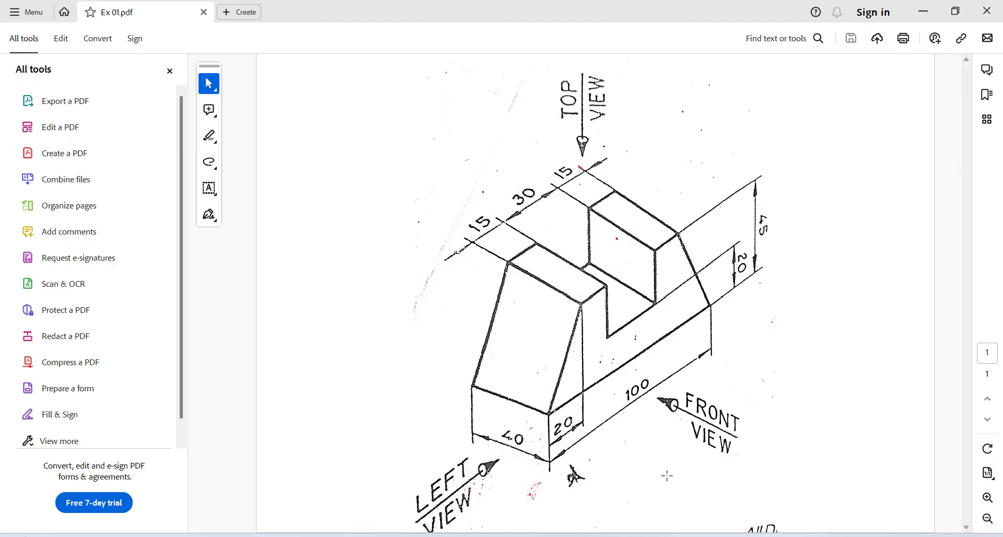
key("alt+Tab")
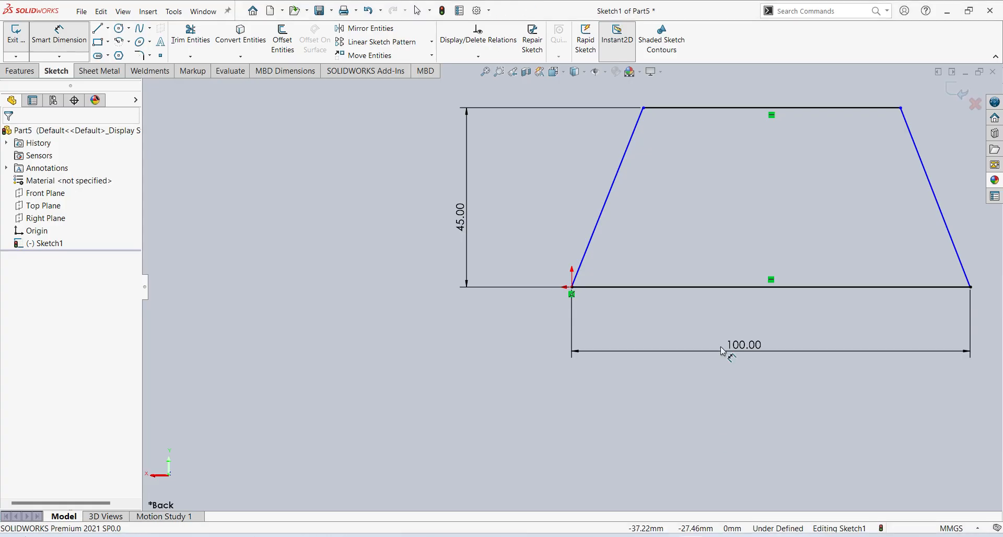
left_click(742, 109)
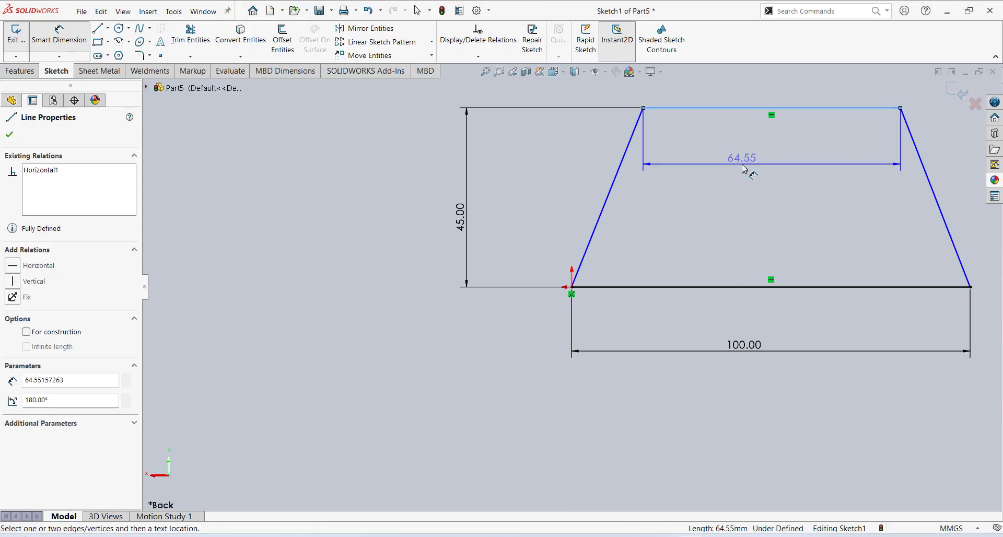
left_click(737, 92)
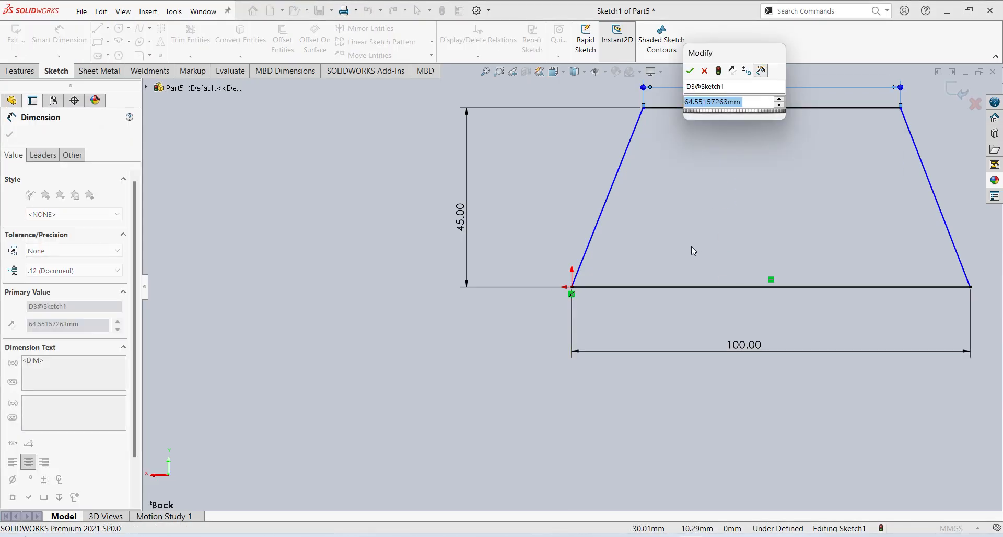
type("60")
key("Return")
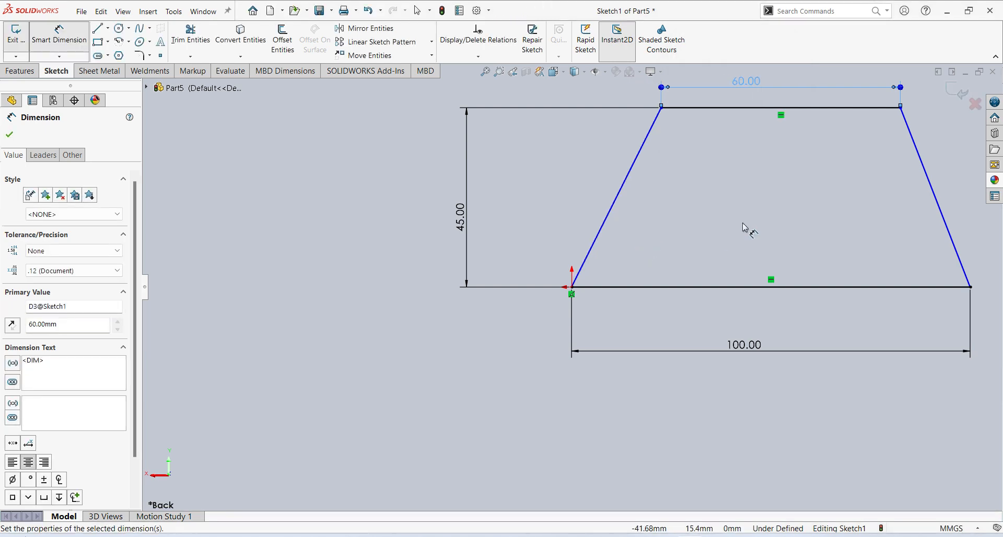
mouse_move(735, 229)
middle_mouse_down("shift")
mouse_move(710, 235)
mouse_move(721, 293)
middle_mouse_up("shift")
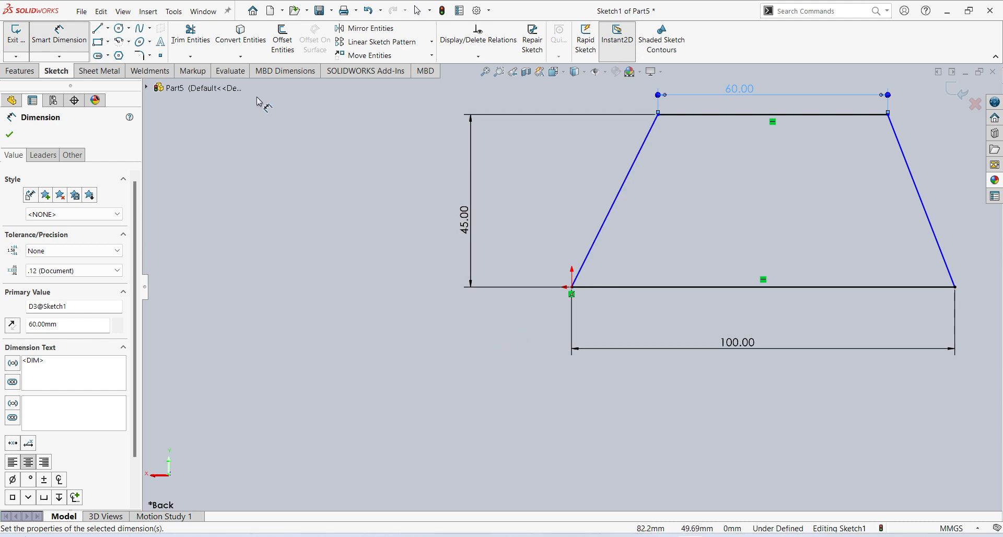
left_click(10, 135)
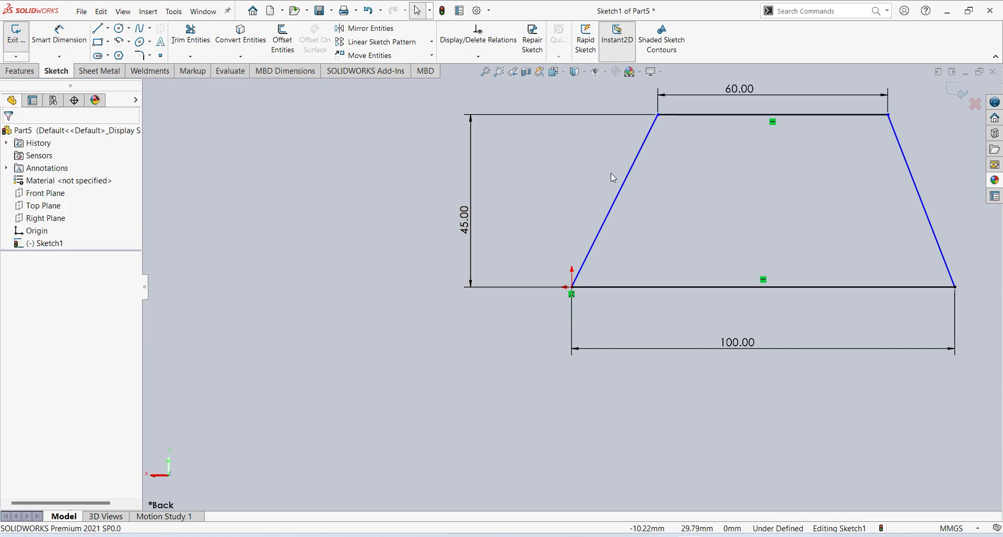
Step: Apply an Equal relation between the two slanted sides of the trapezoid
left_click(611, 218)
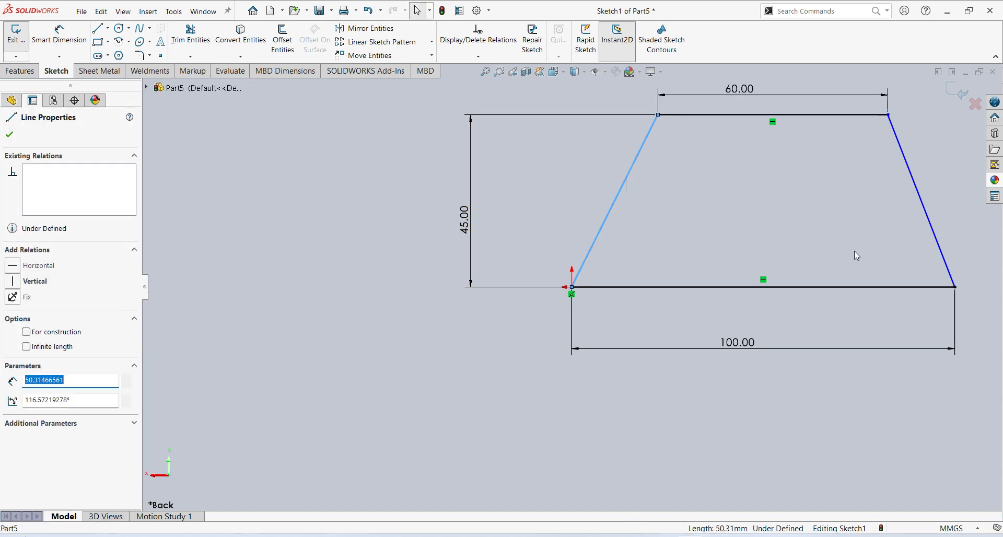
left_click(939, 253, "ctrl")
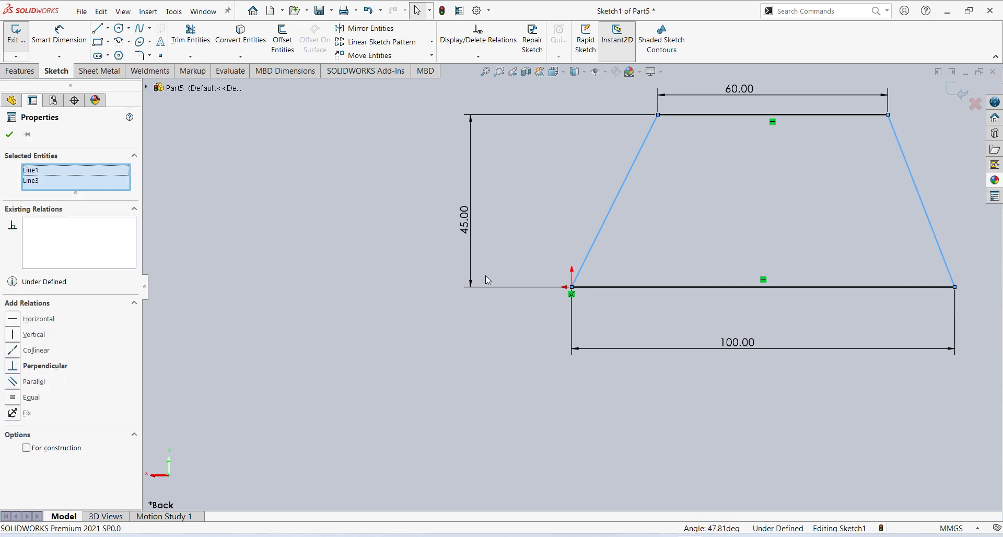
left_click(31, 398)
left_click(358, 418)
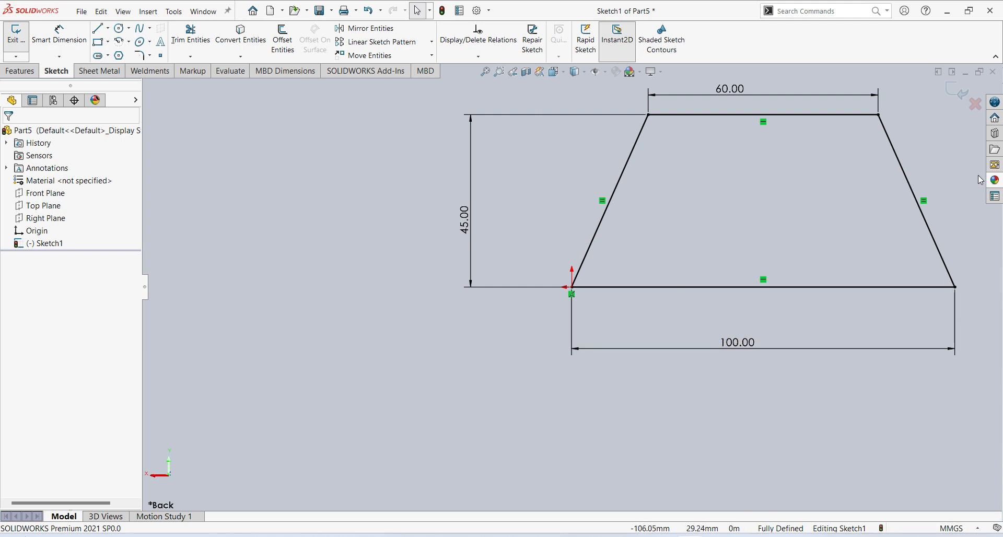
Step: Finish the trapezoid sketch and extrude it as a boss with a Blind depth of 40 mm
left_click(962, 95)
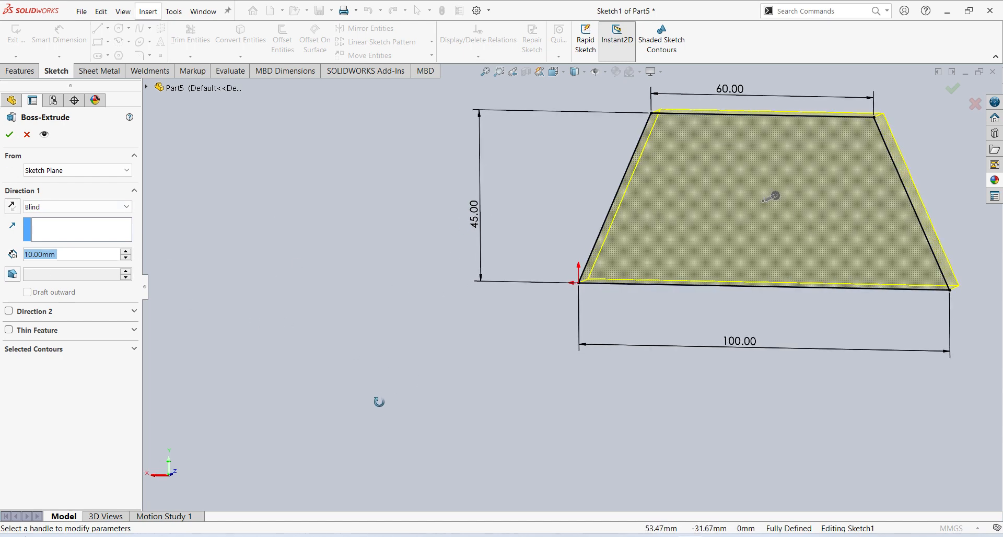
left_click(39, 256)
left_click(43, 258)
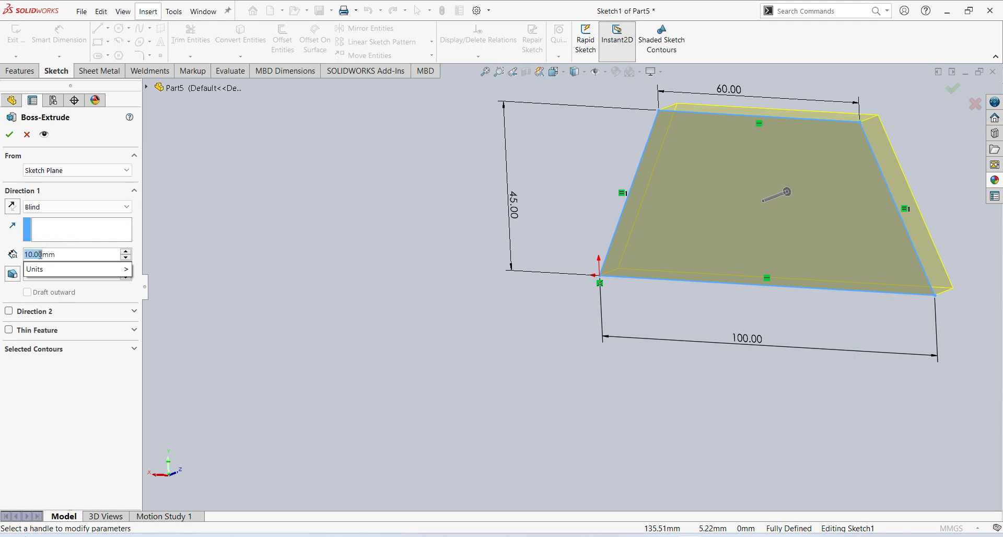
type("40")
key("Return")
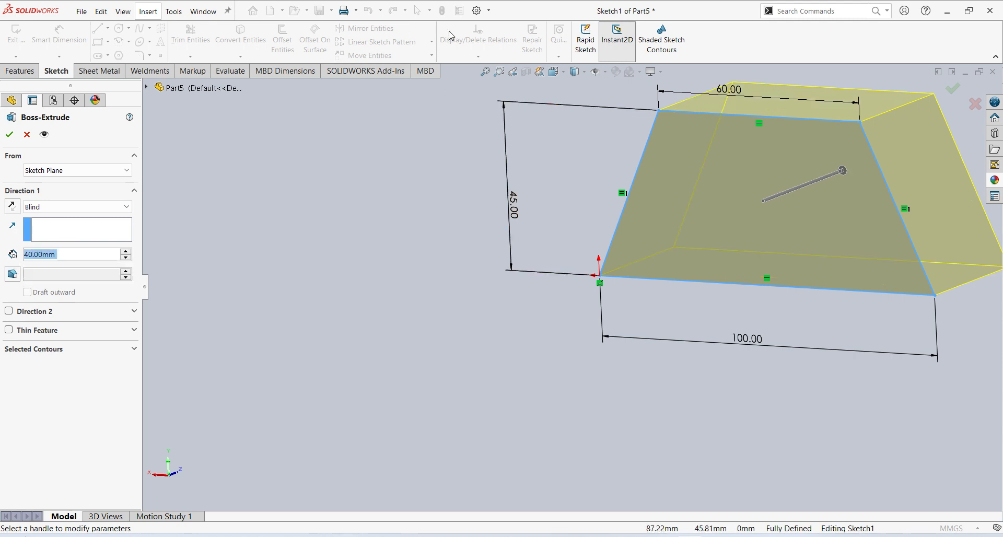
left_click(953, 89)
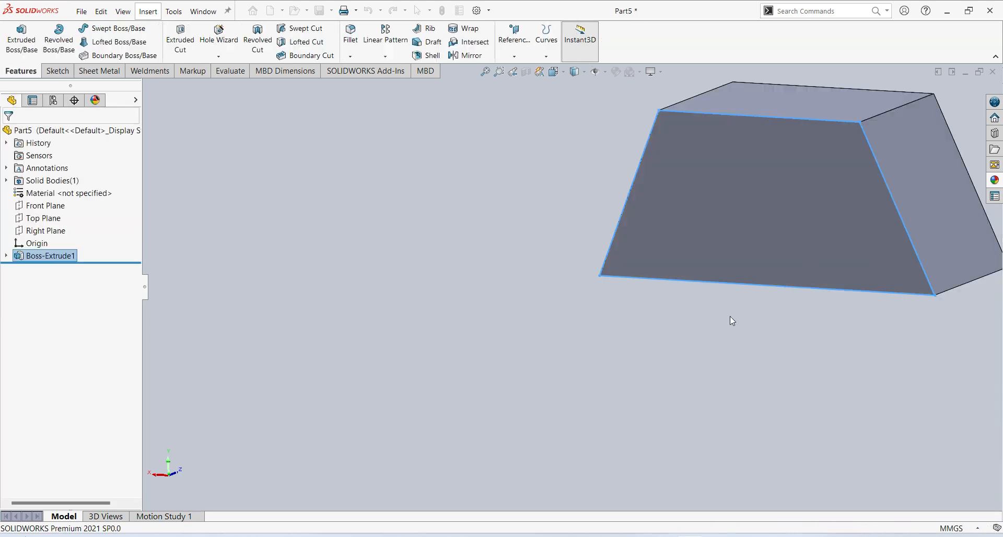
Step: Inspect the extruded block from several sides and check the slot dimensions in the Ex 01 PDF drawing
middle_click_drag(663, 305, 584, 351)
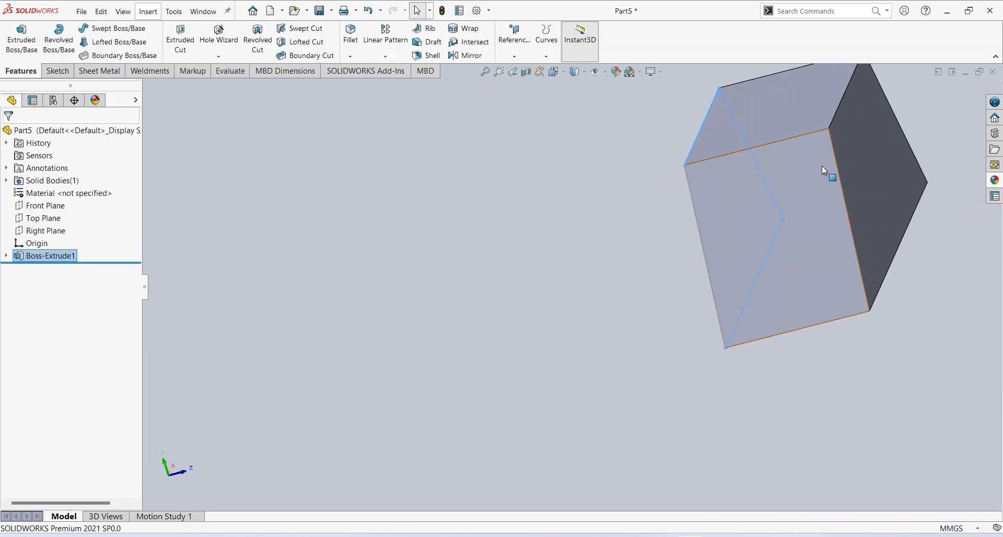
middle_click_drag(823, 165, 802, 215)
scroll(732, 279, "up", 4)
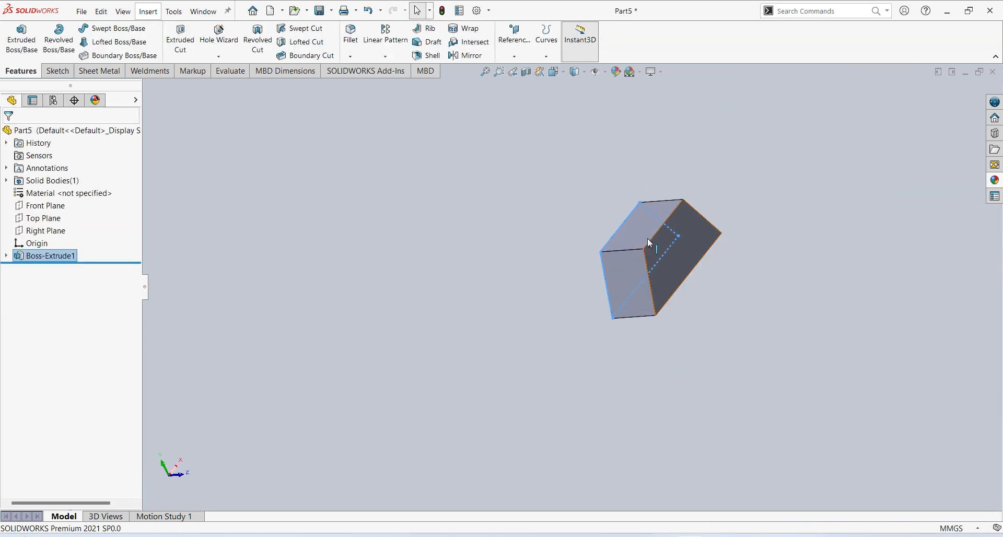
middle_click_drag(647, 238, 795, 249)
middle_click_drag(732, 300, 713, 278)
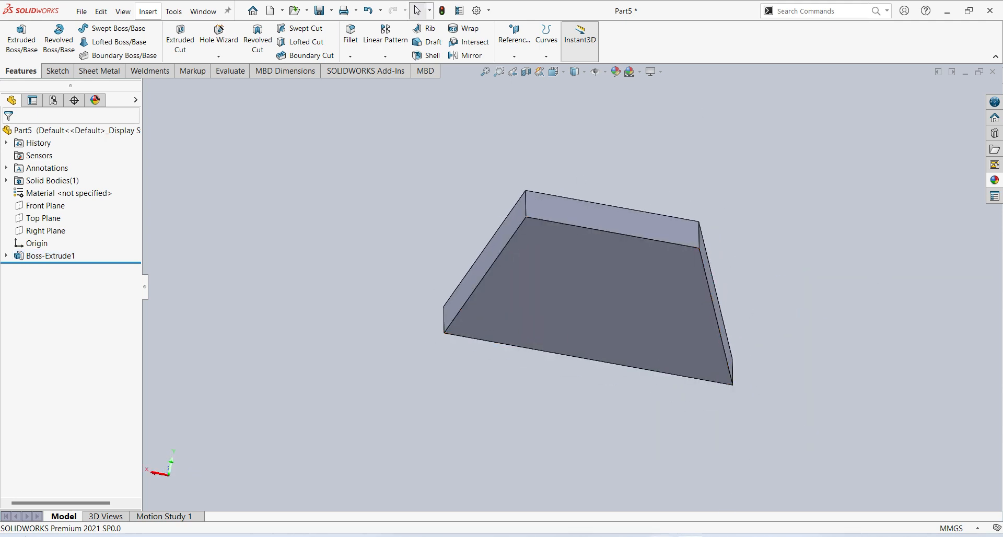
left_click(687, 535)
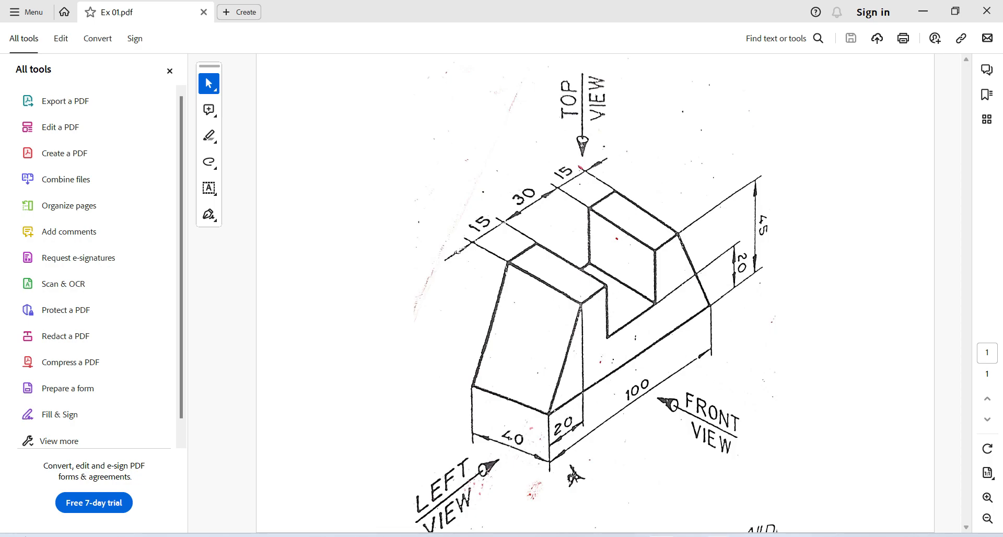
left_click(718, 535)
left_click(700, 536)
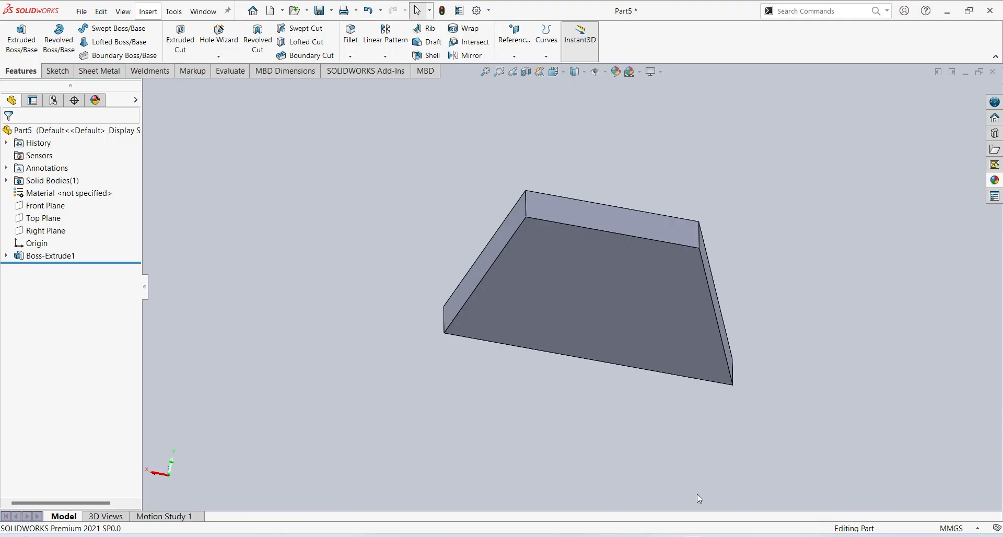
Step: Start a sketch on the block's trapezoidal face and draw a corner rectangle about 22 x 23 mm down from its upper edge
left_click(598, 301)
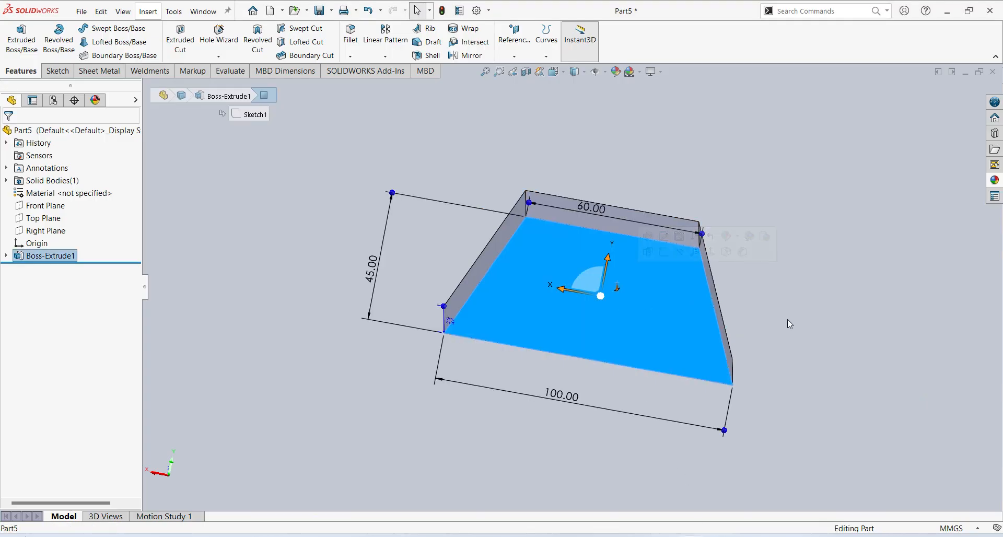
left_click(662, 254)
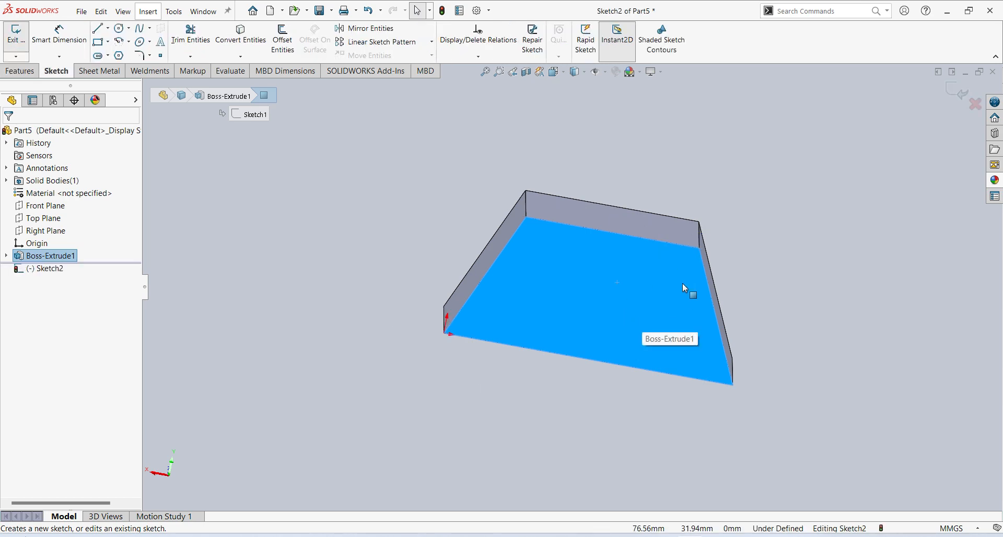
left_click(46, 268)
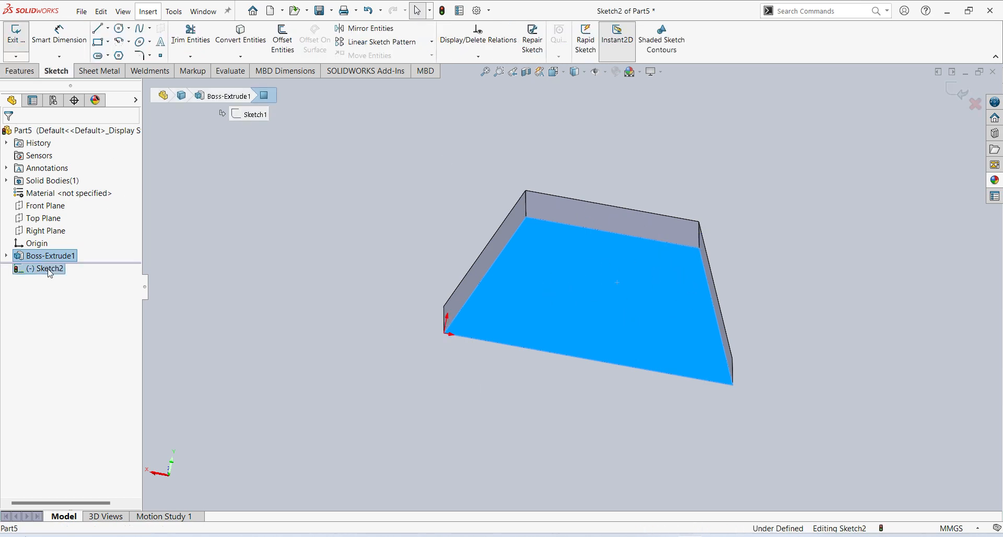
left_click(79, 257)
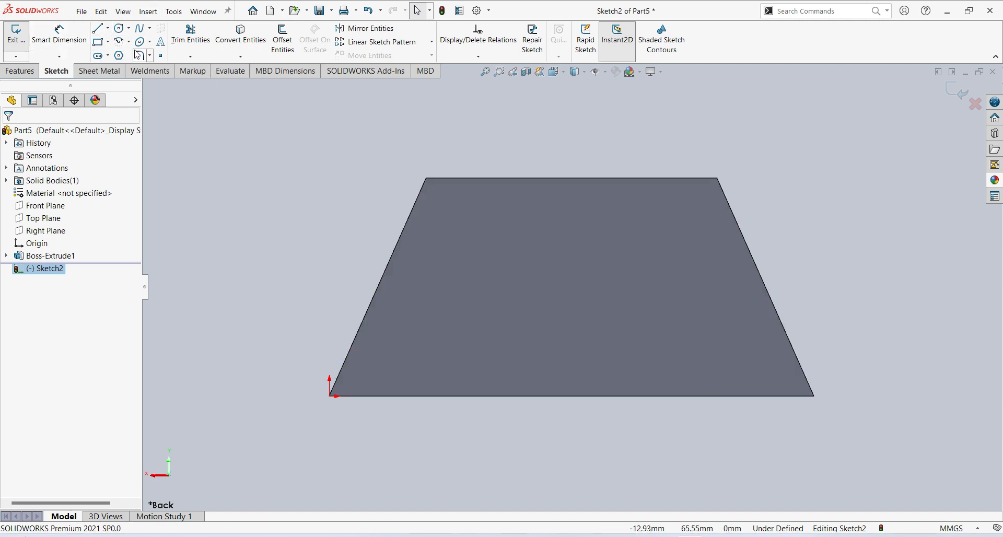
left_click(99, 42)
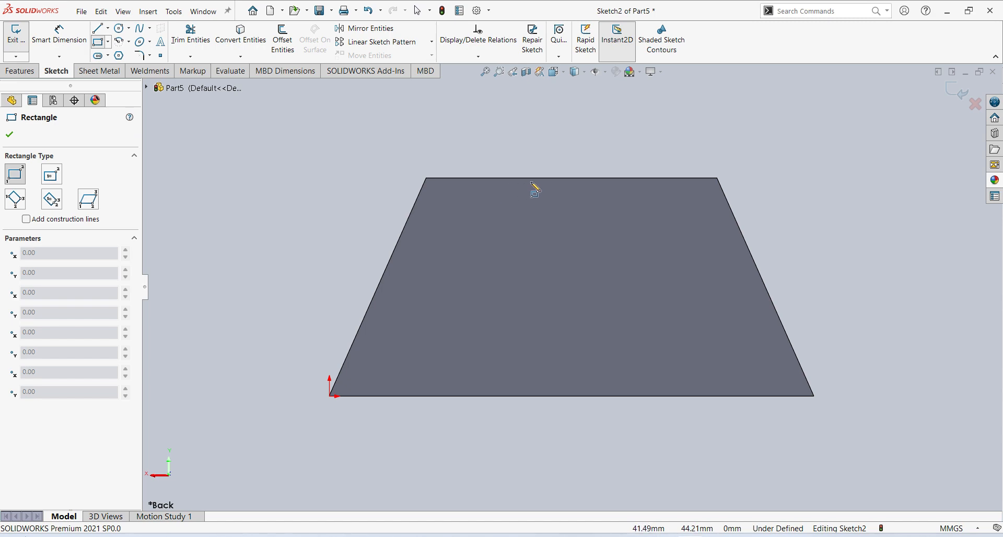
left_click_drag(534, 178, 643, 291)
Step: Dimension the rectangle's lower line to a width of 30 mm
left_click(59, 34)
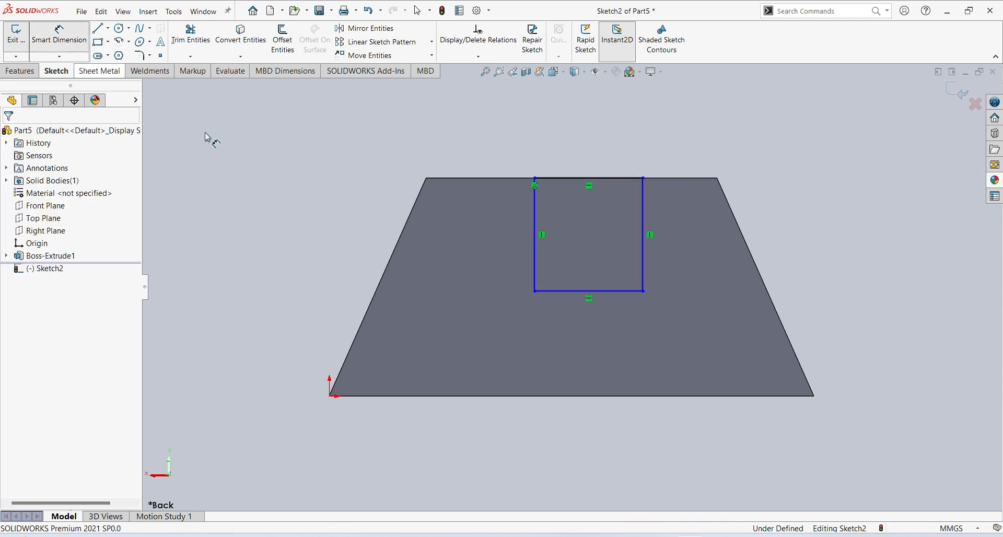
left_click(617, 291)
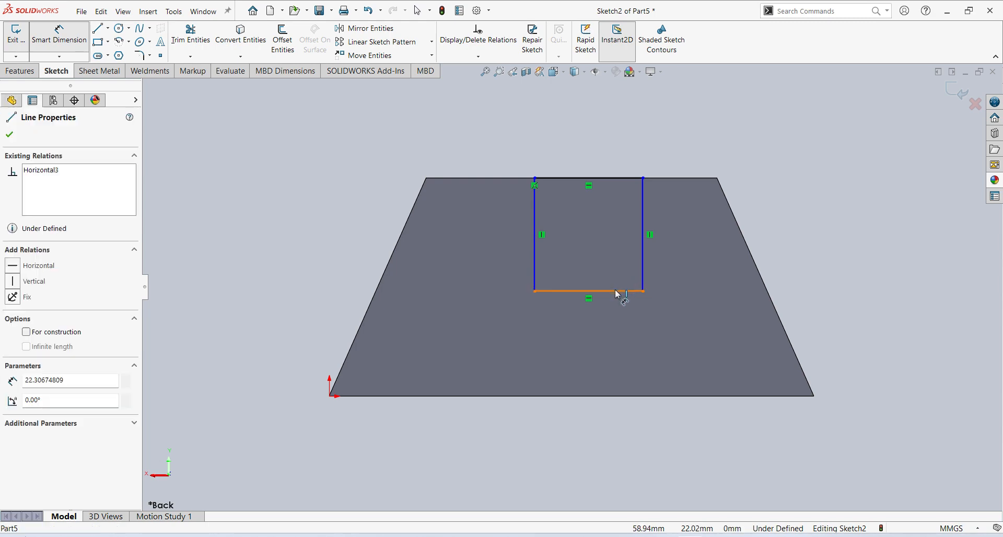
left_click(589, 324)
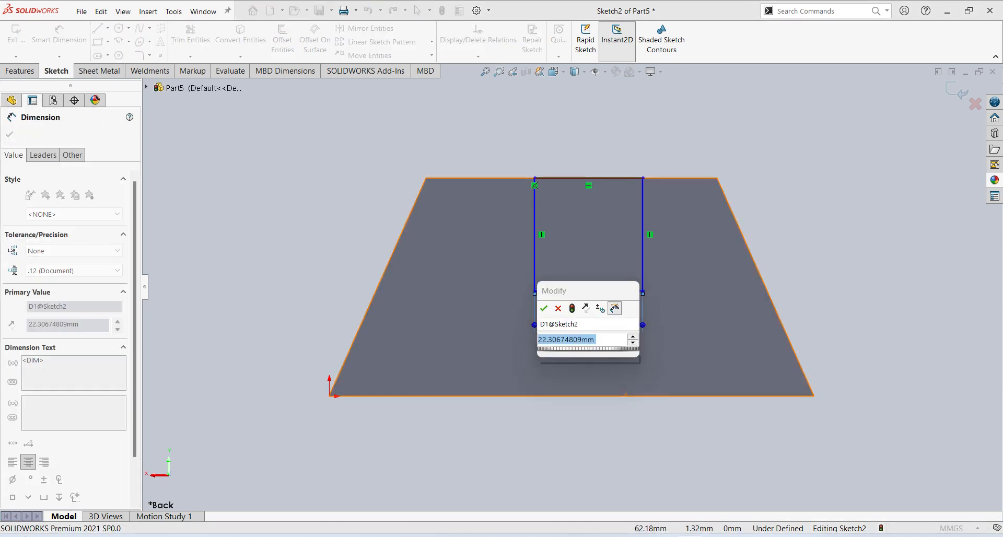
type("30")
key("Return")
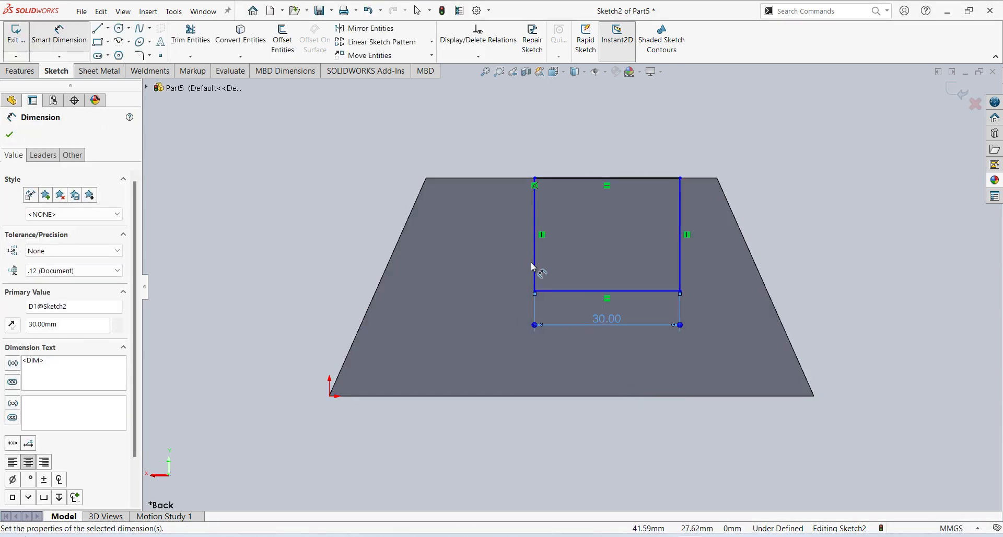
left_click(534, 272)
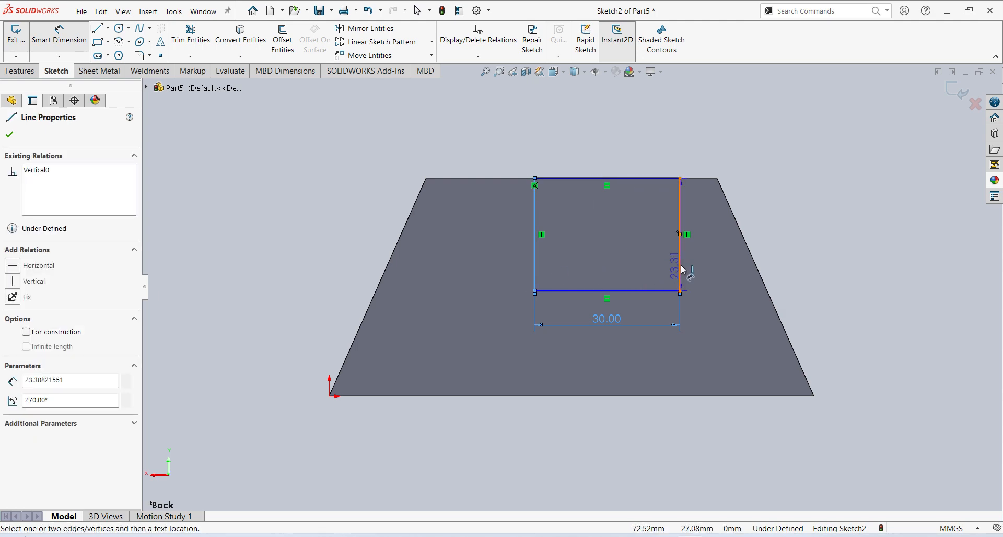
key("Escape")
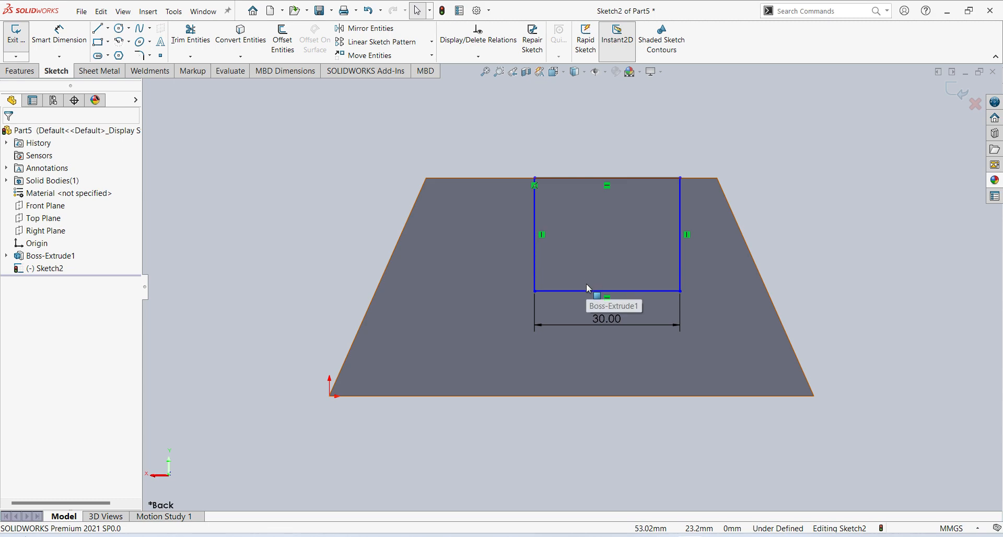
left_click(678, 267)
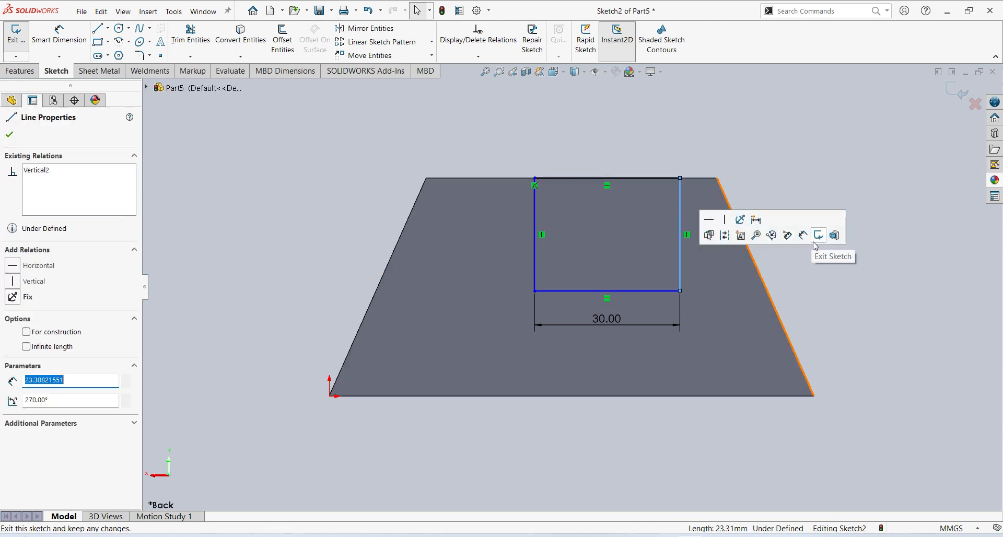
key("Escape")
Step: Dimension the rectangle's vertical side to a height of 25 mm
left_click(59, 34)
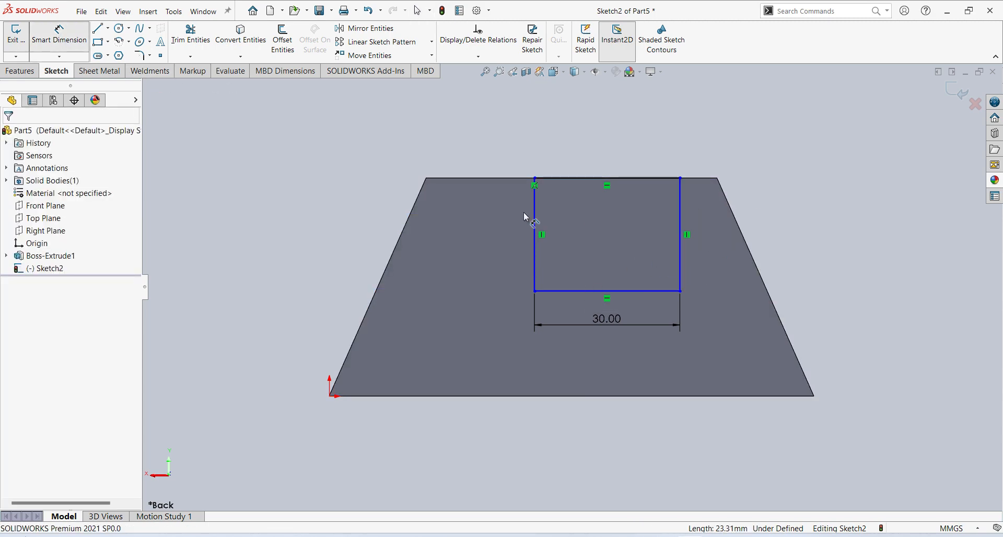
left_click(683, 265)
left_click(782, 248)
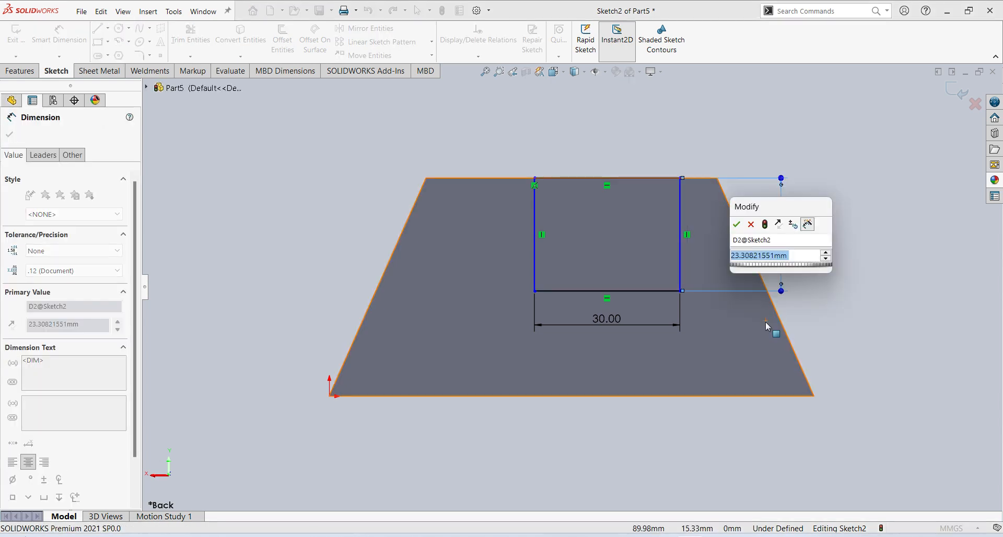
type("25")
key("Return")
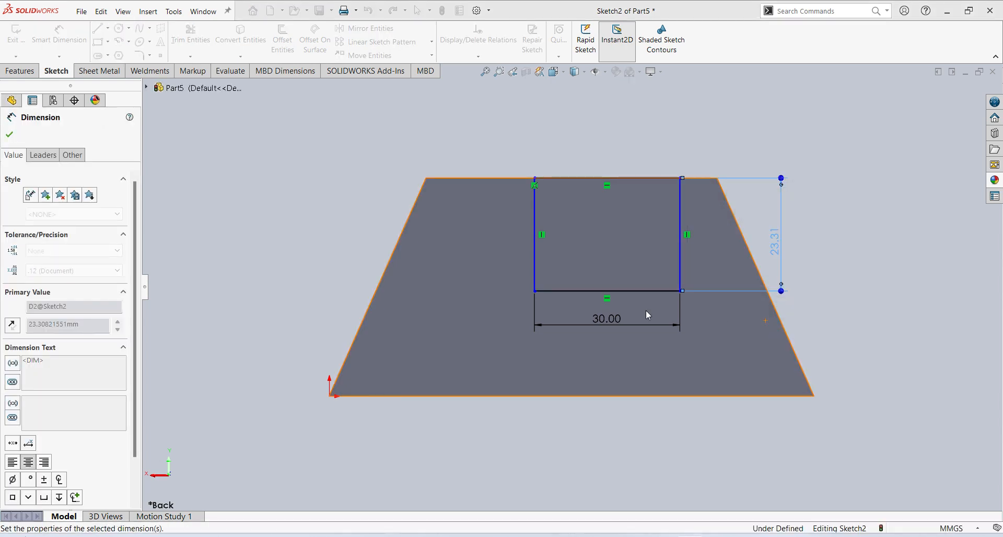
Step: Place the rectangle's left side 15 mm from the trapezoid's upper-left corner with a horizontal dimension
left_click(535, 218)
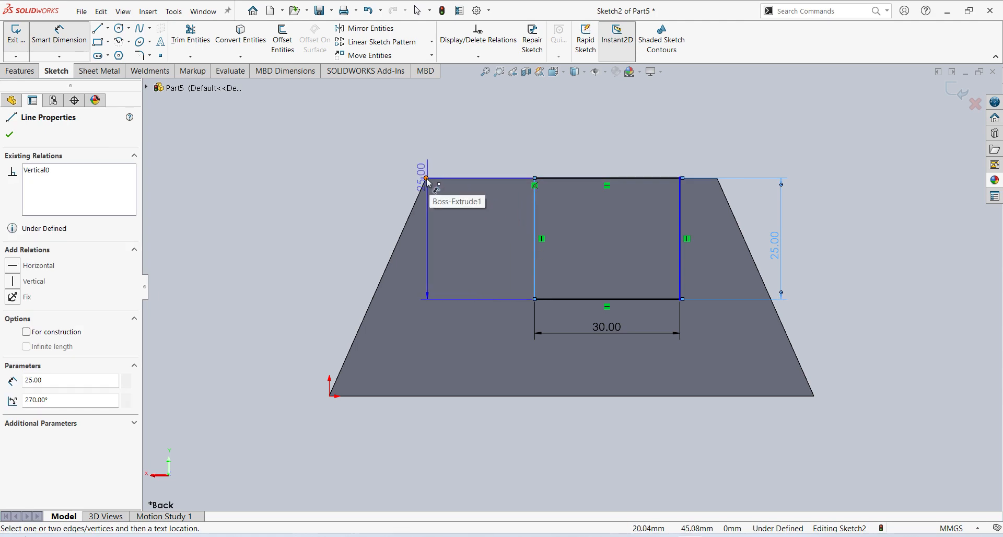
left_click(426, 179)
left_click(460, 150)
type("15")
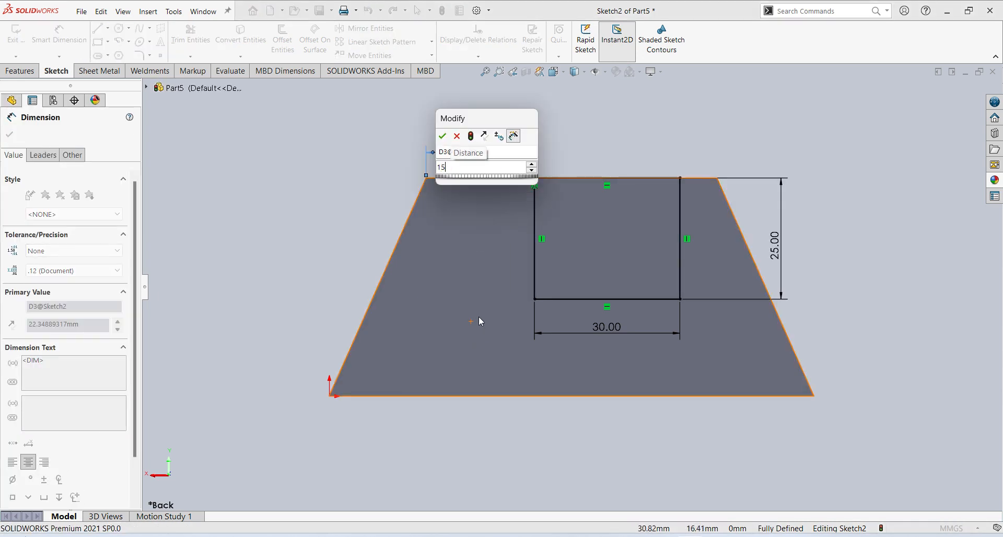
key("Return")
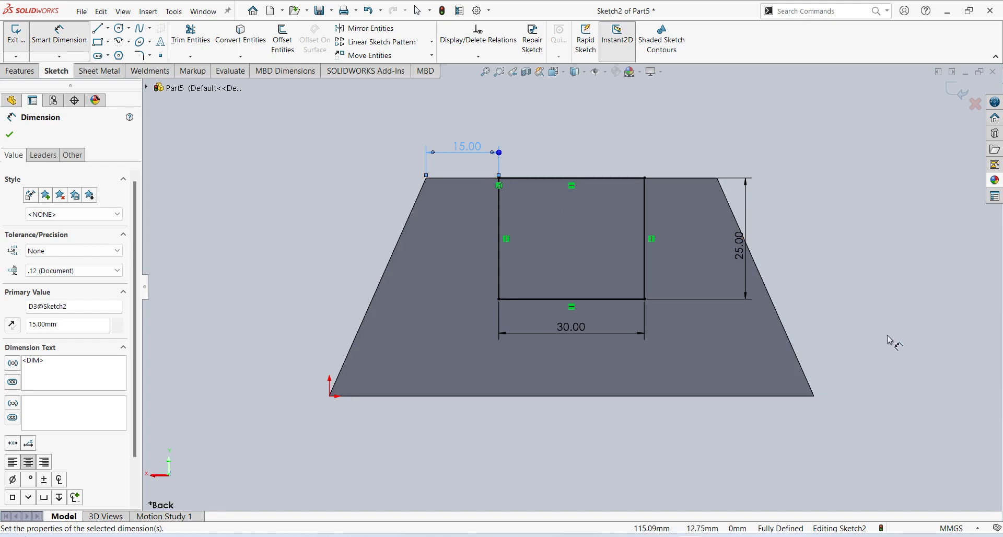
Step: Finish the rectangle sketch and cut the slot with an Extruded Cut using the Through All end condition
left_click(959, 92)
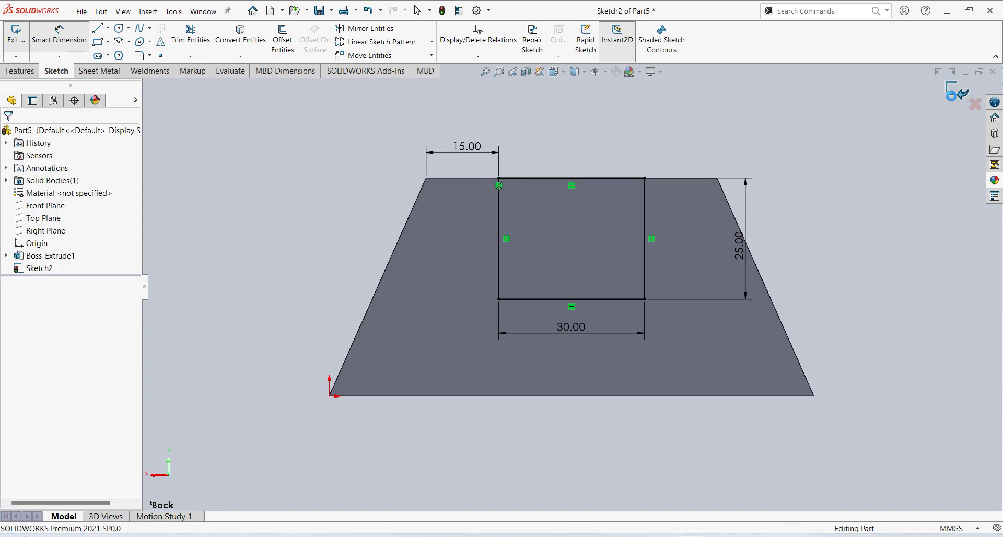
middle_click_drag(701, 293, 648, 366)
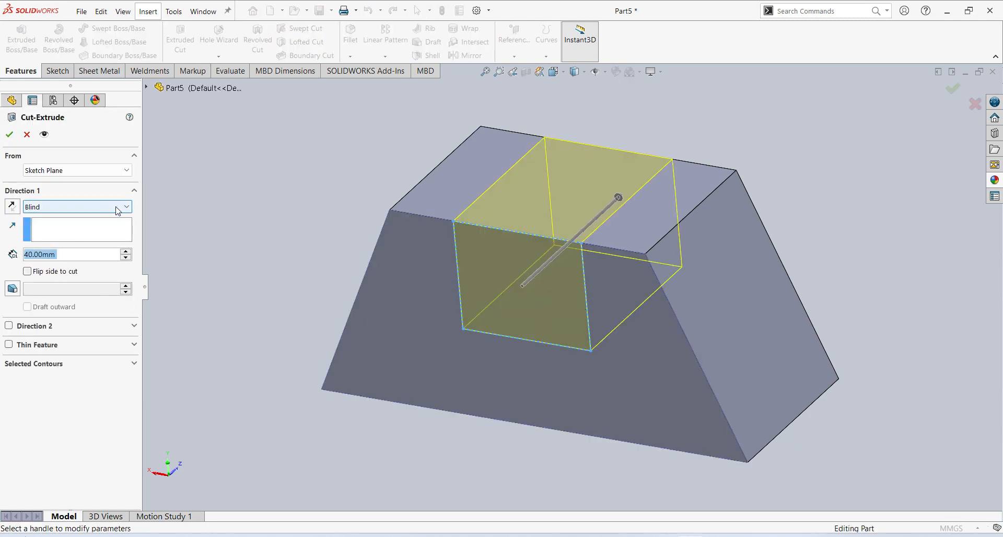
left_click(118, 210)
left_click(114, 230)
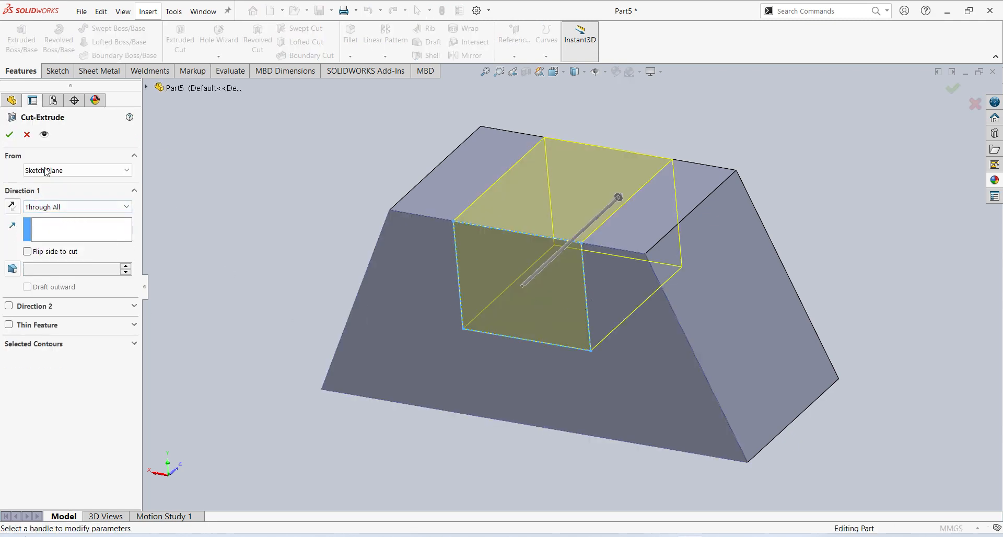
left_click(10, 134)
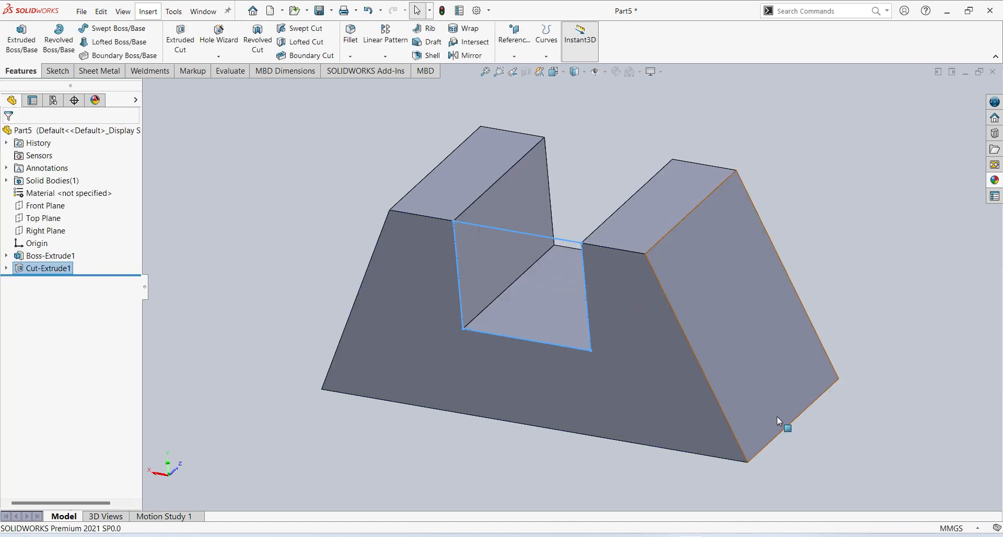
left_click(838, 323)
middle_click_drag(624, 417, 708, 412)
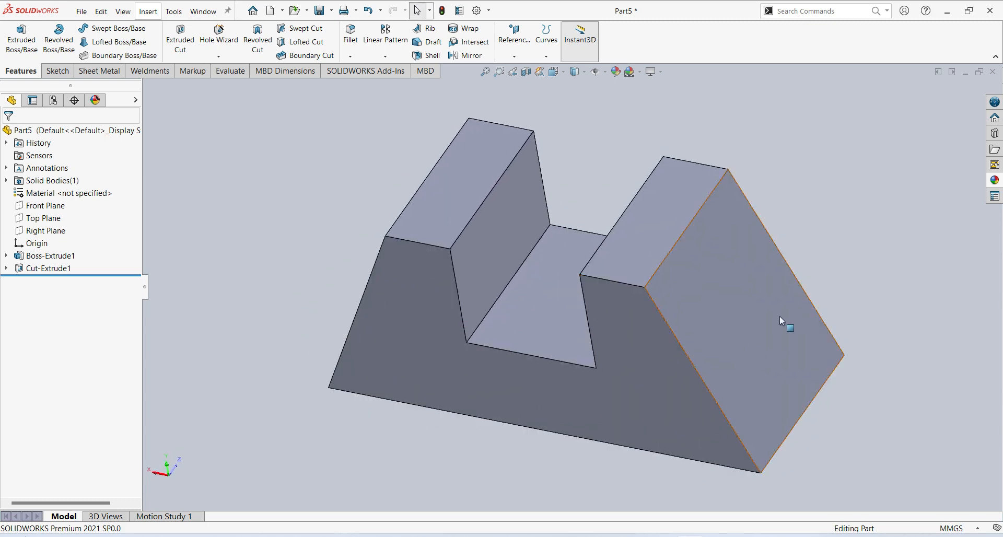
Step: Apply the polished steel appearance from the Metal > Steel library to the block
left_click(994, 182)
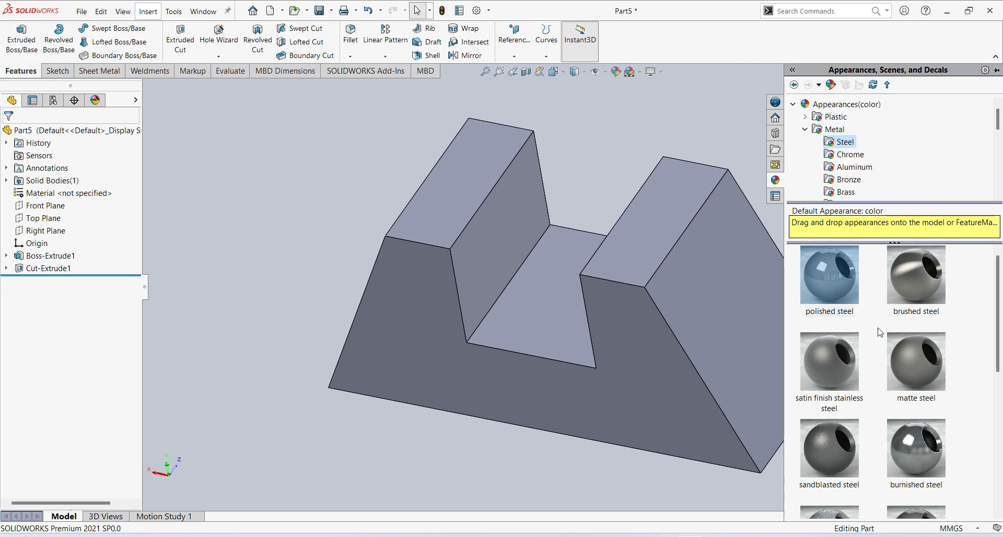
scroll(880, 332, "down", 5)
scroll(873, 343, "up", 5)
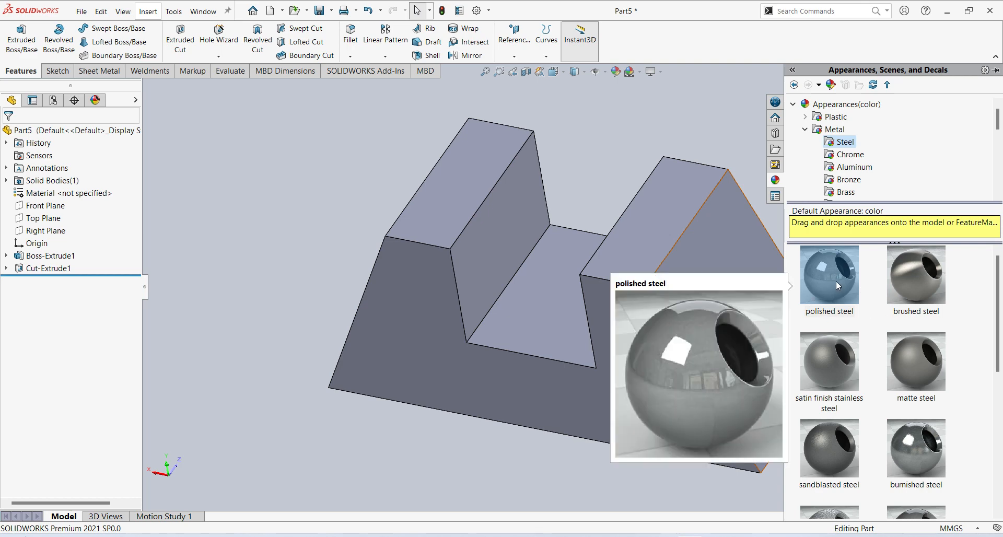
left_click_drag(836, 280, 626, 282)
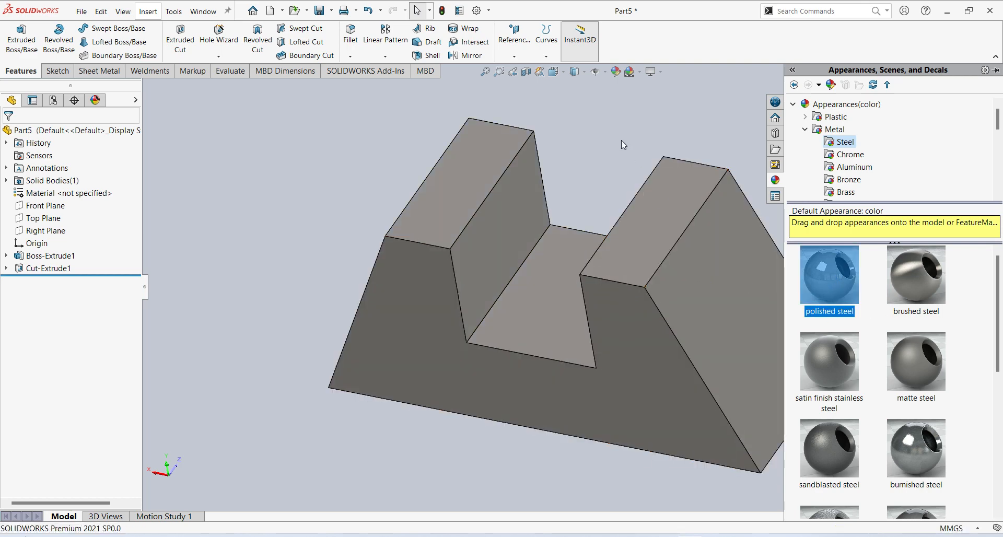
middle_click_drag(626, 282, 667, 240)
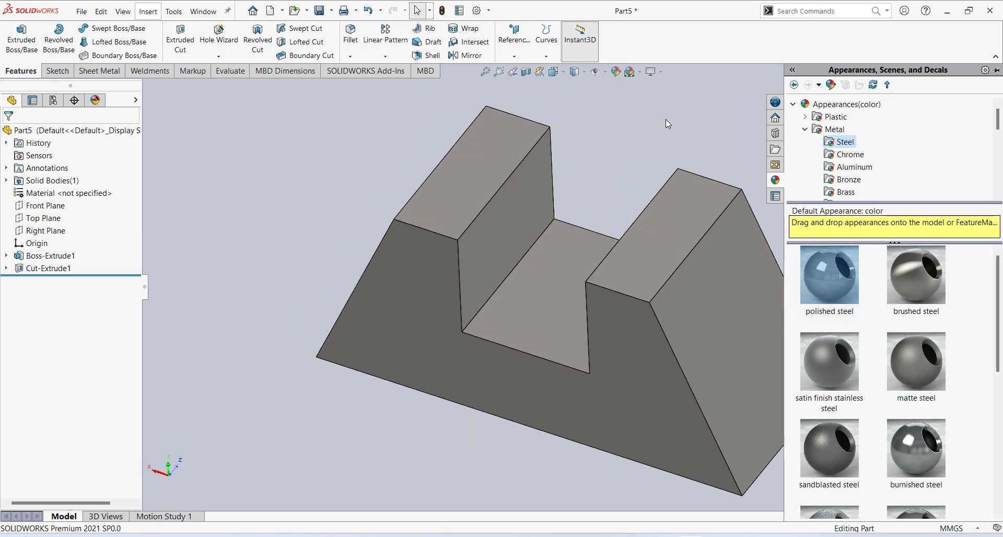
middle_click_drag(742, 334, 728, 319)
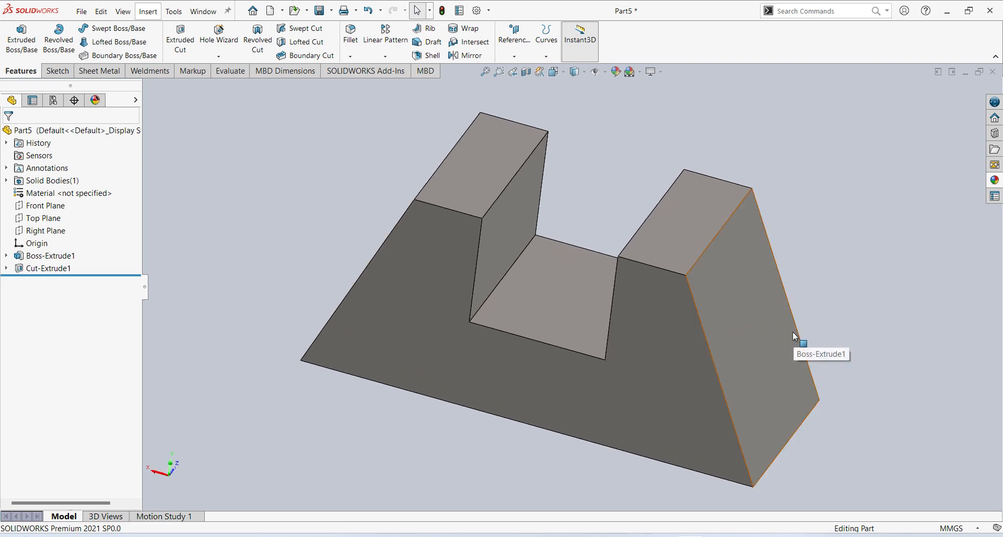